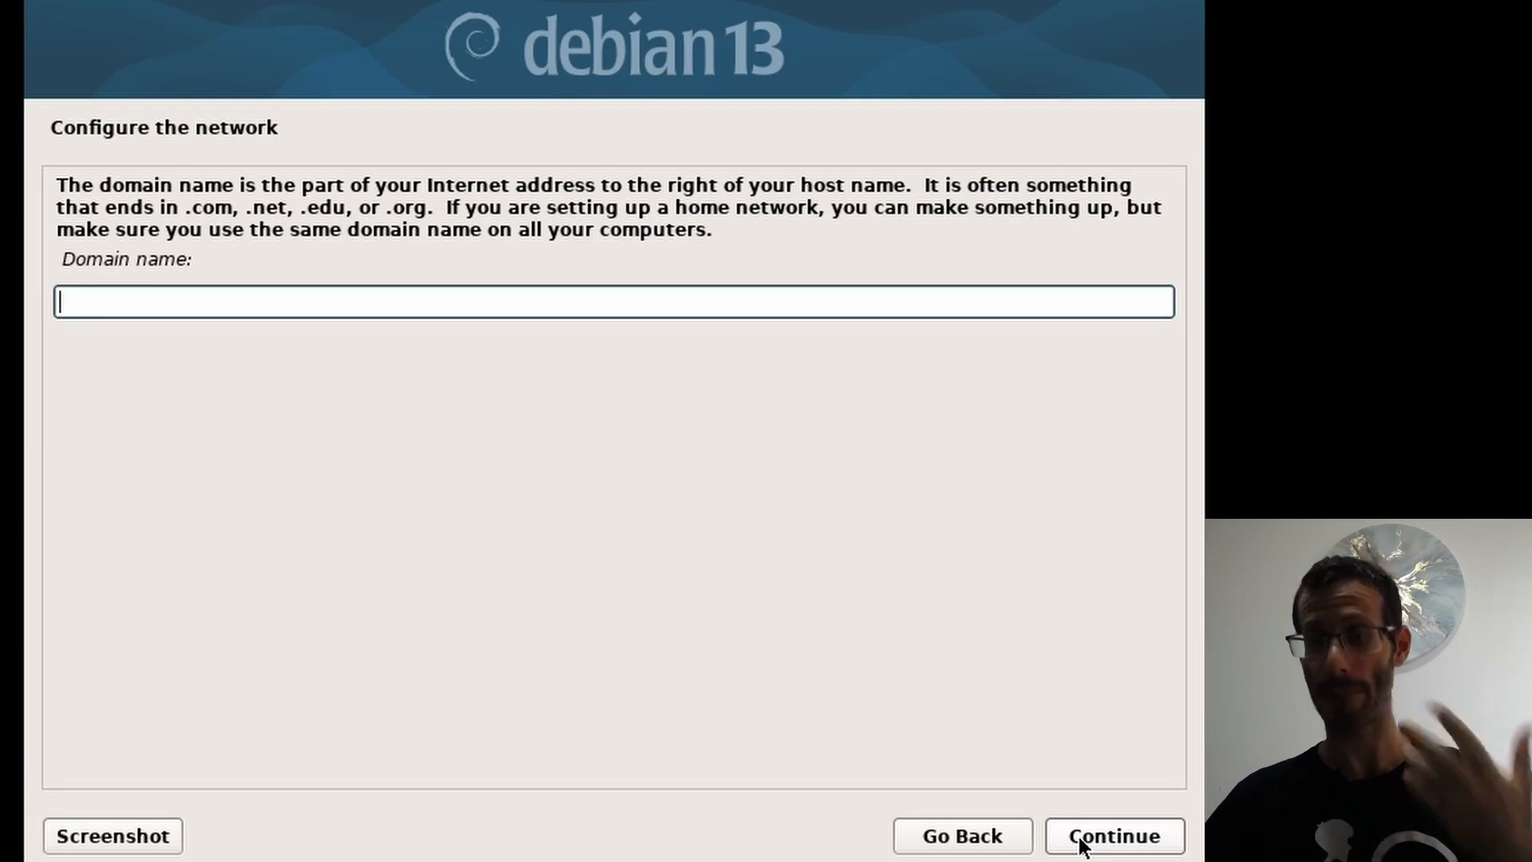
Step: Leave the domain name field empty and continue past it
click(1081, 844)
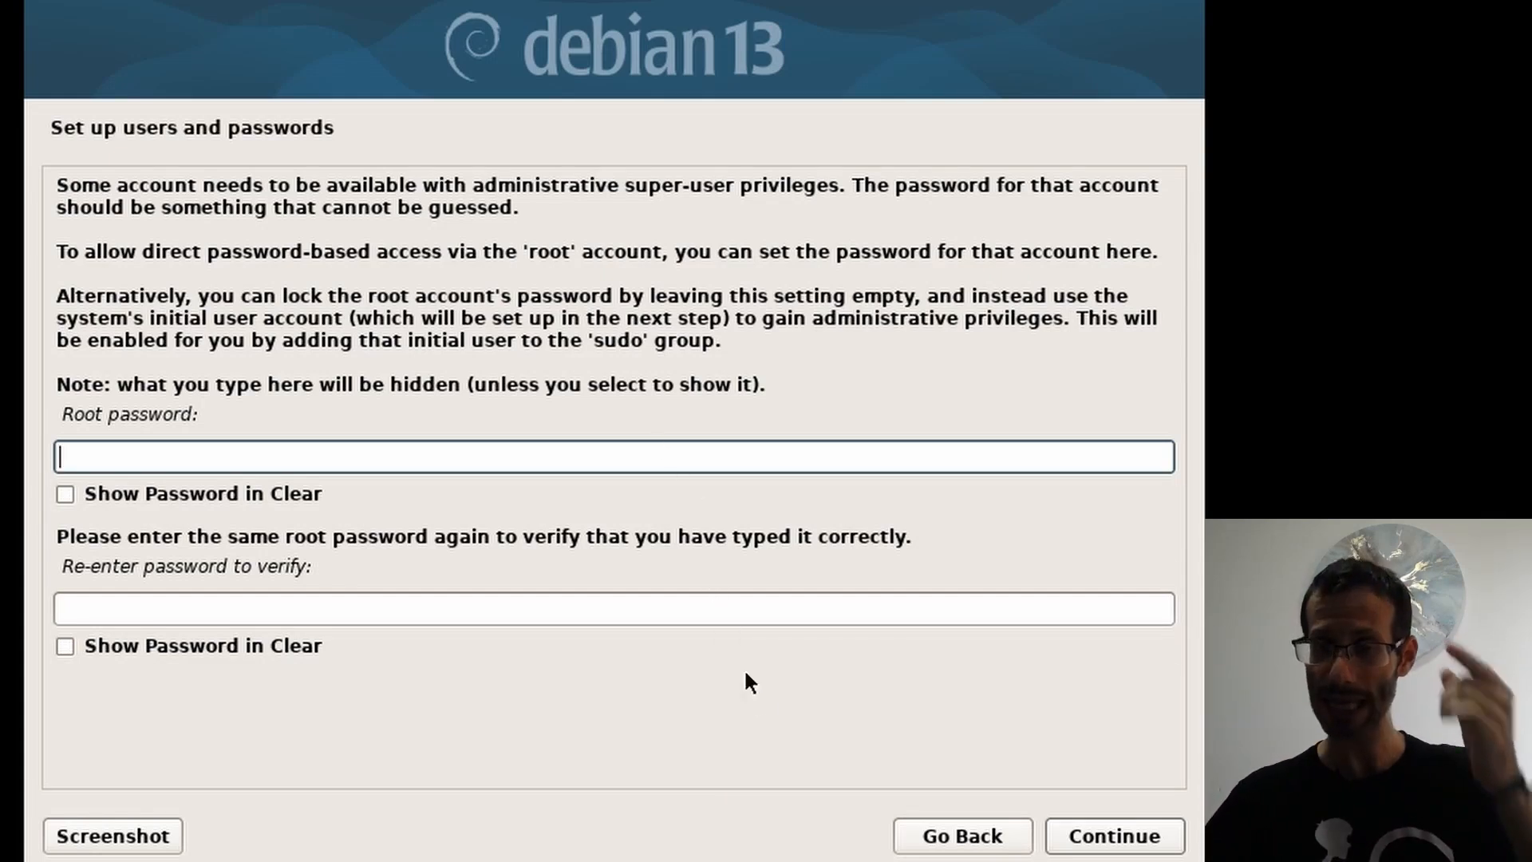
Step: Leave the root password empty and enter the new user's full name
click(1121, 837)
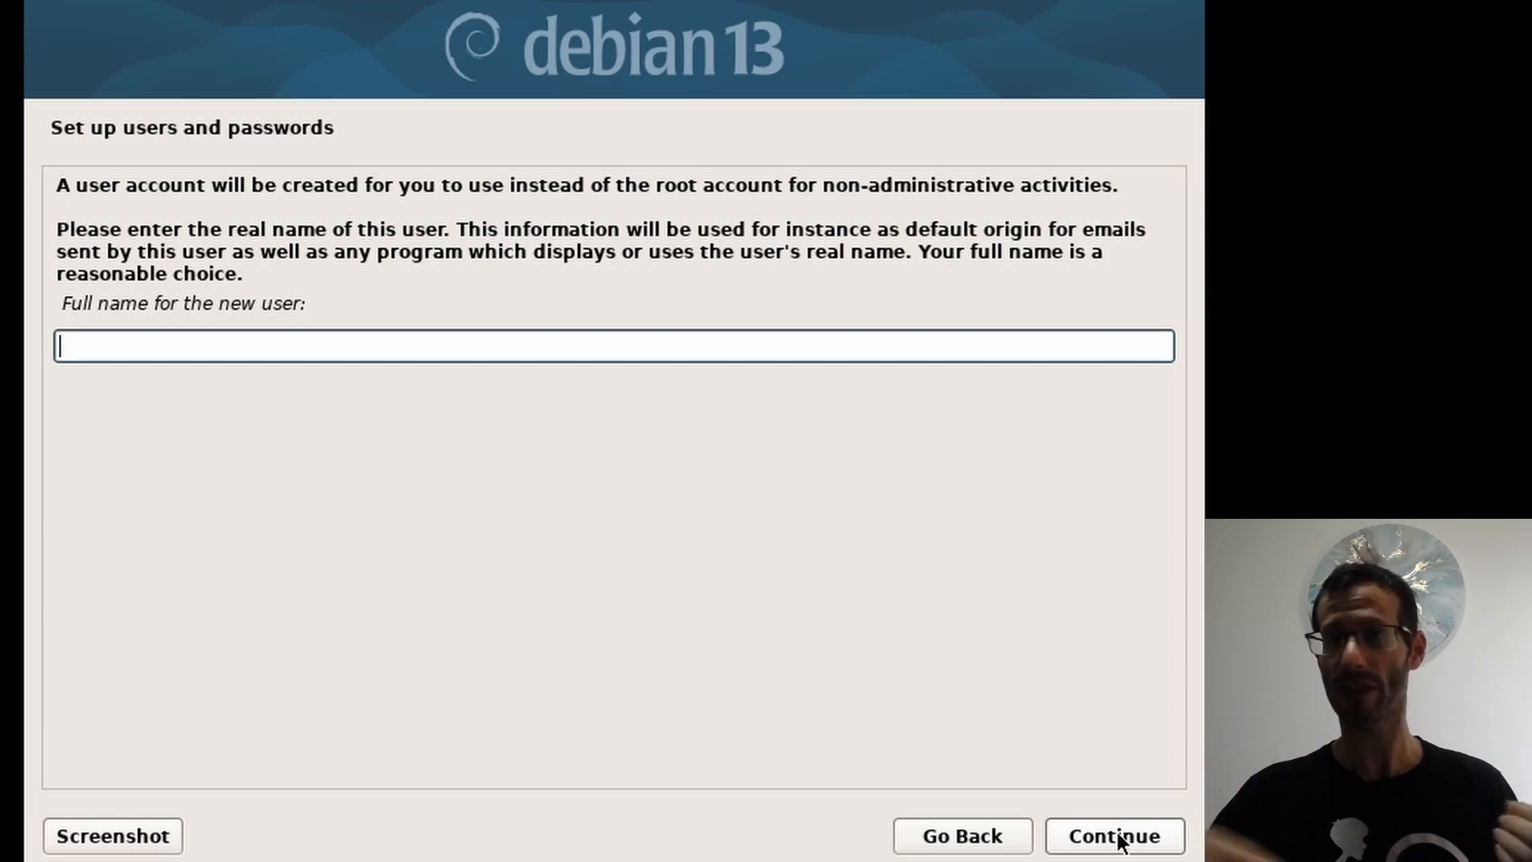
text(Matan)
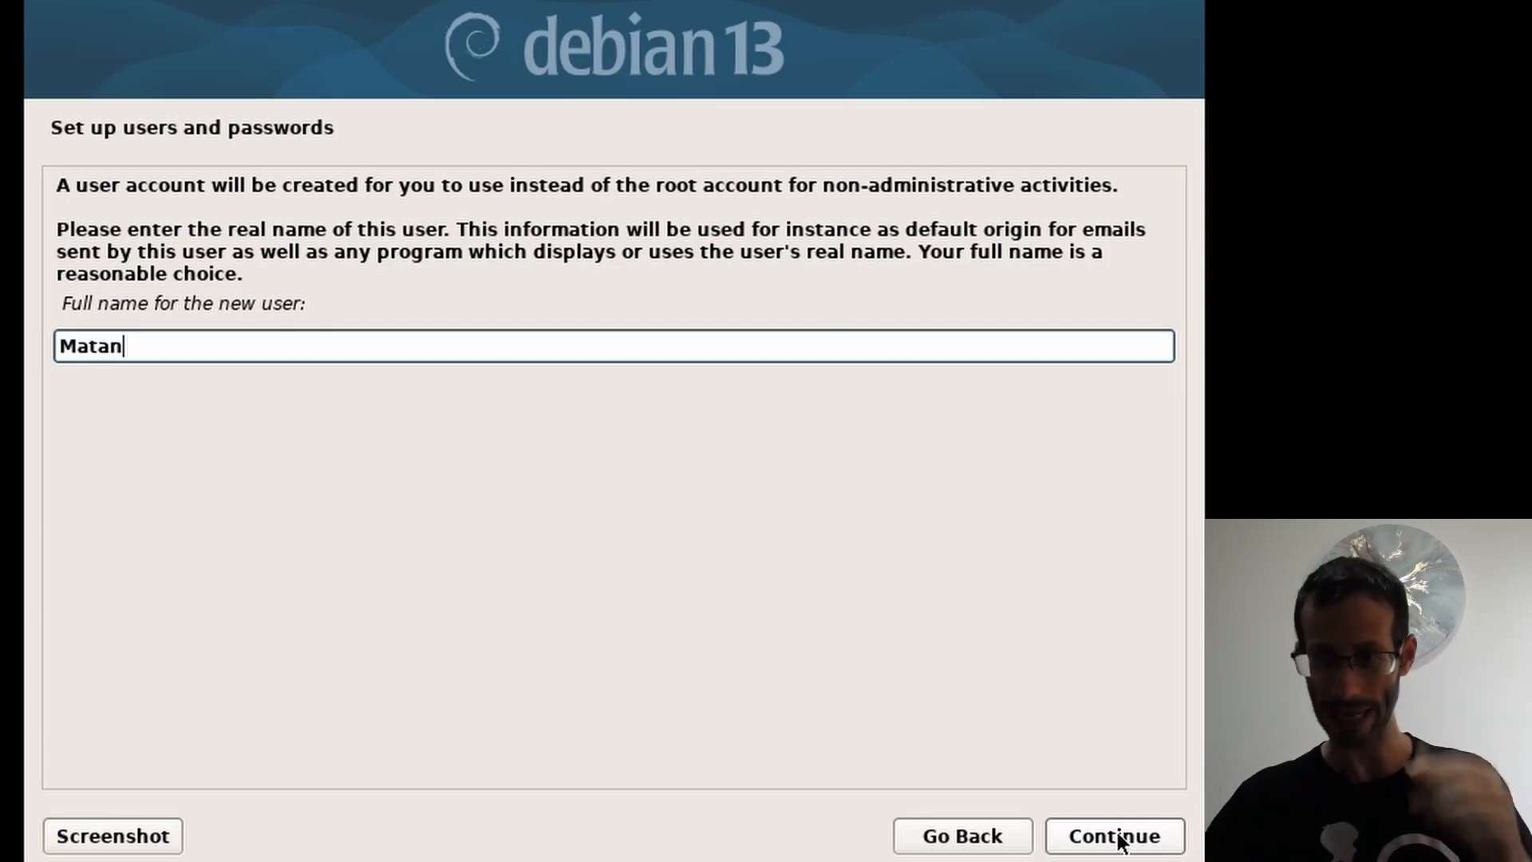
click(1121, 837)
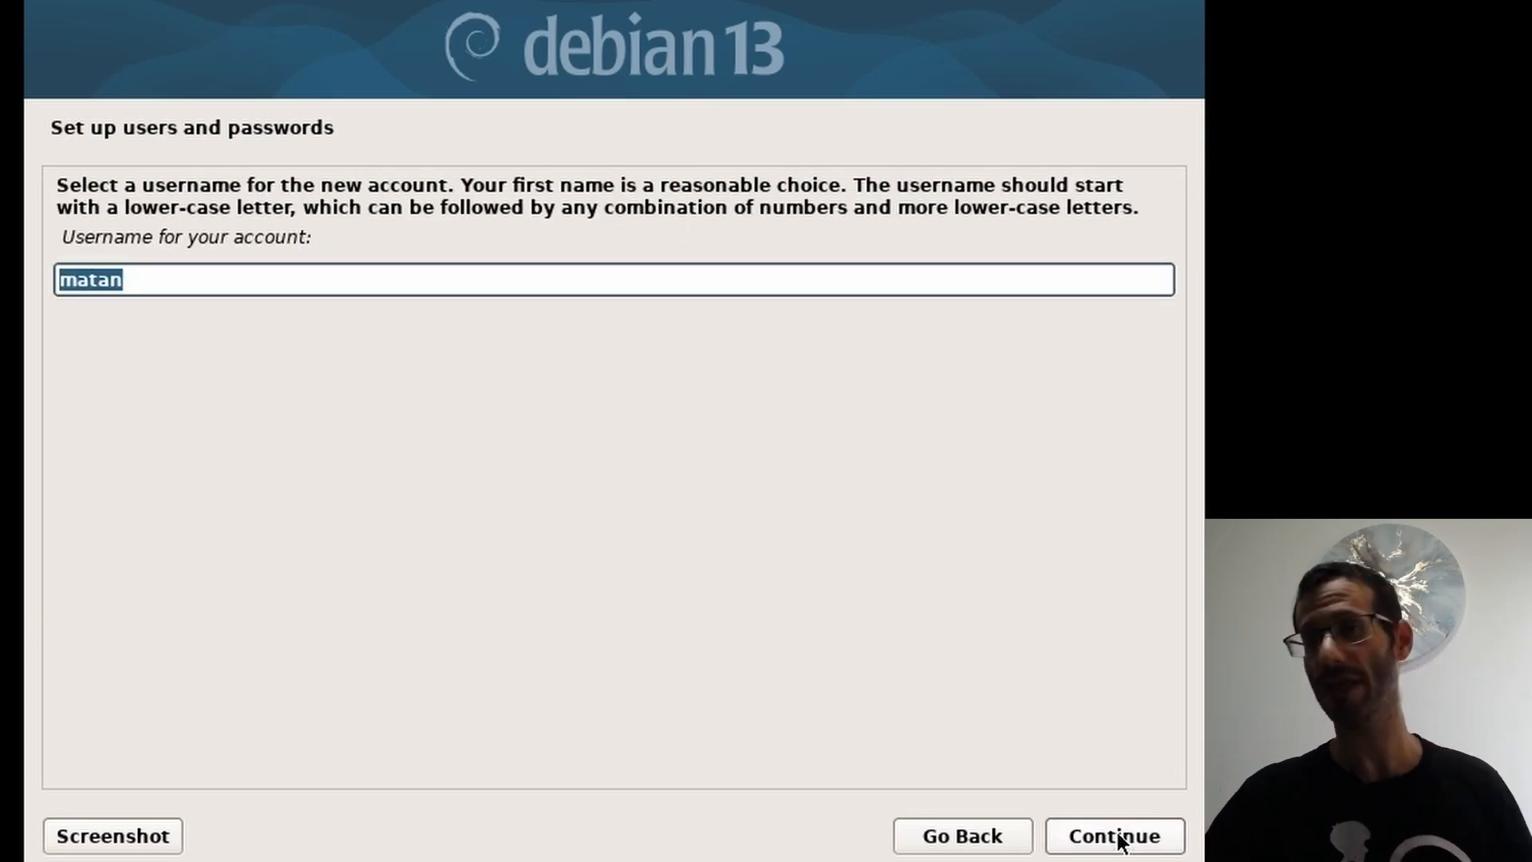
Step: Accept the suggested username and set and confirm the user's password
click(1121, 836)
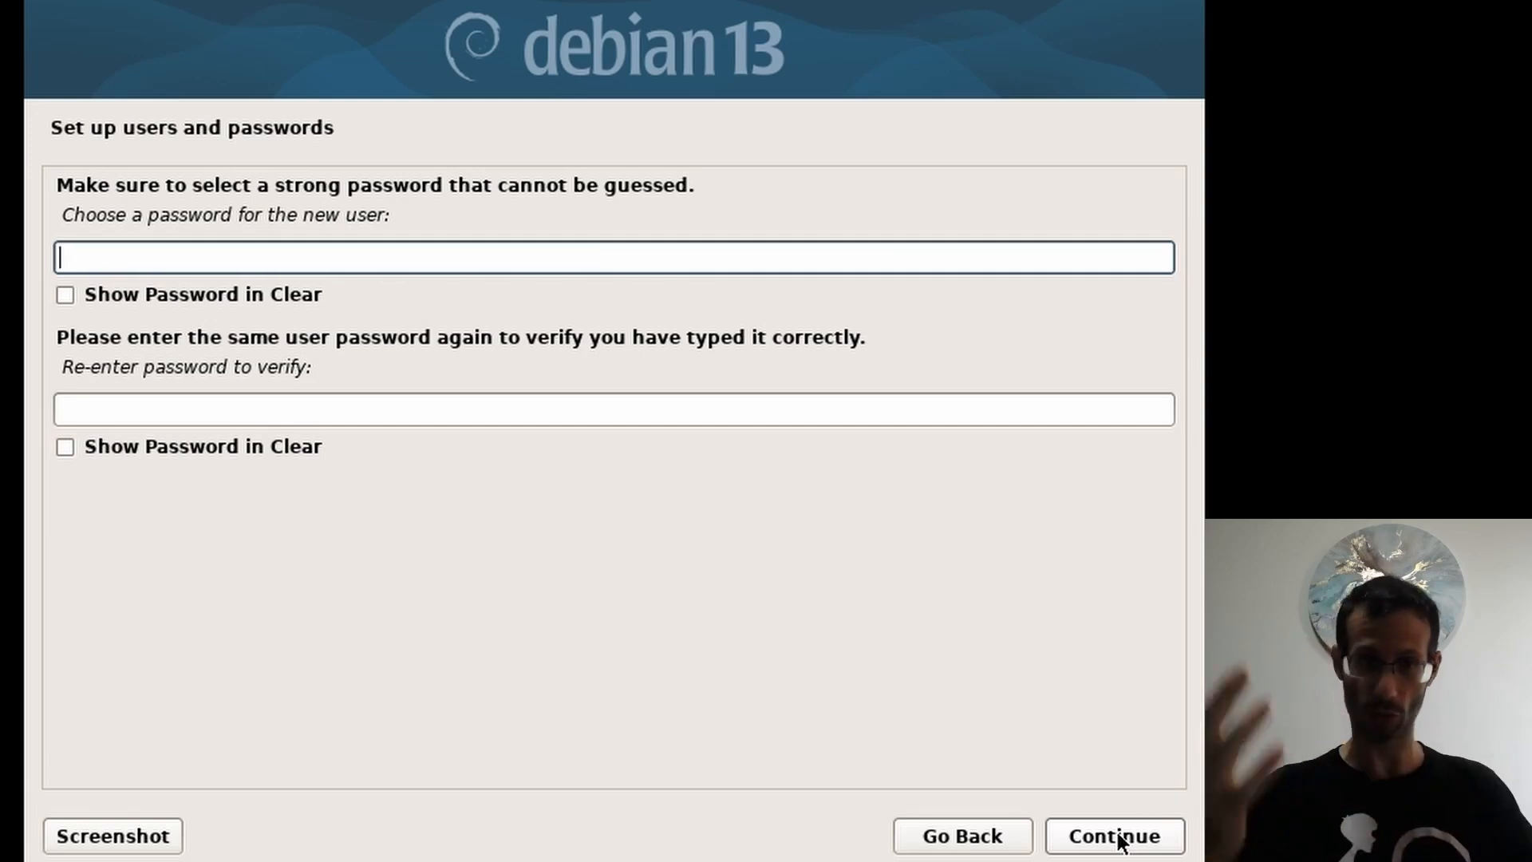
text(1234)
key(Tab)
text(1234)
click(1121, 837)
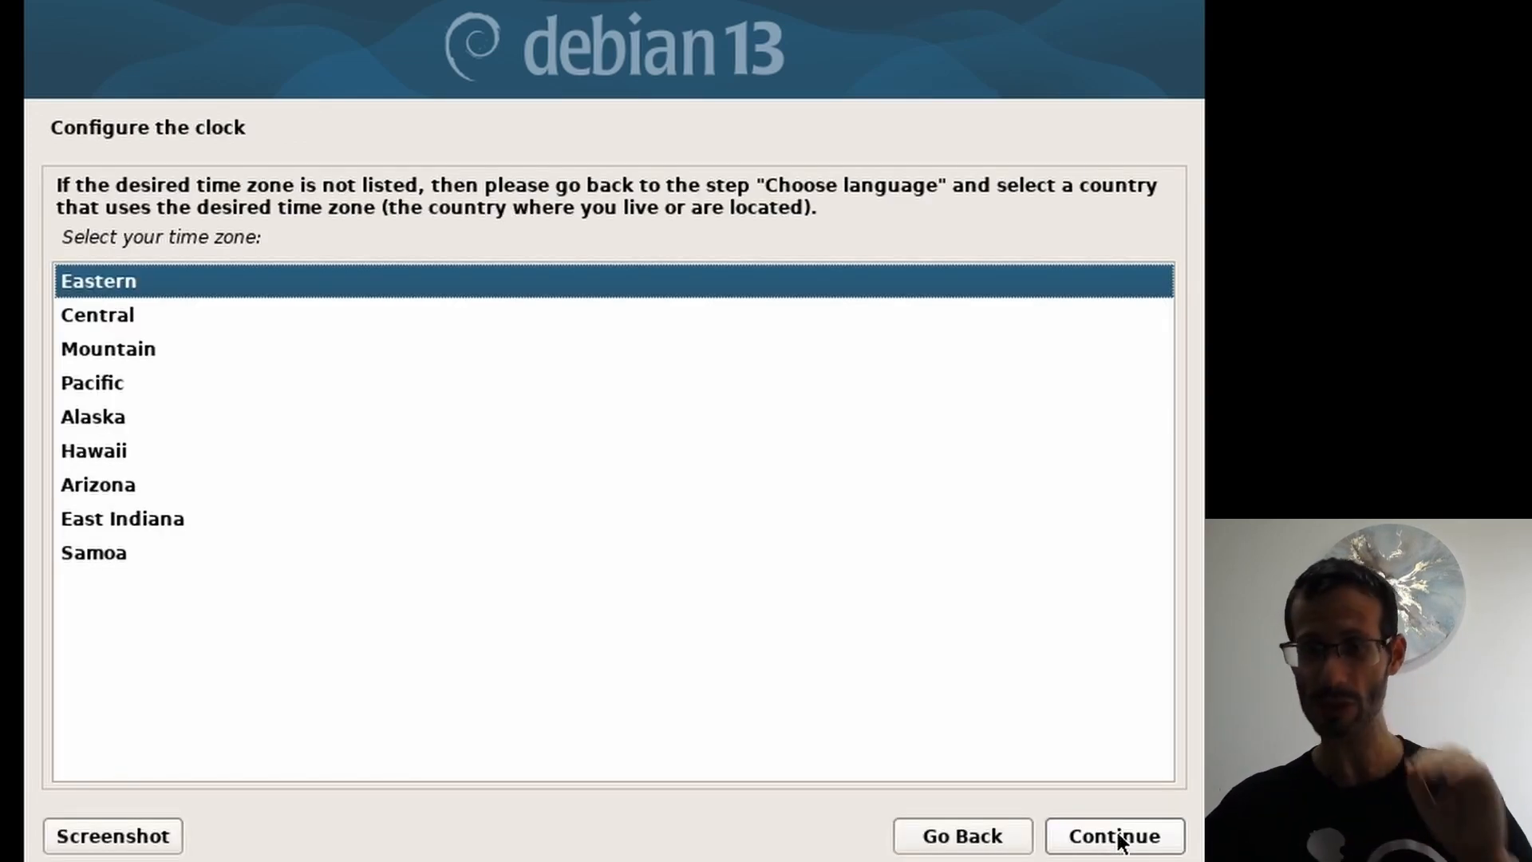
Step: Accept the Eastern time zone and choose Manual as the partitioning method
click(1121, 836)
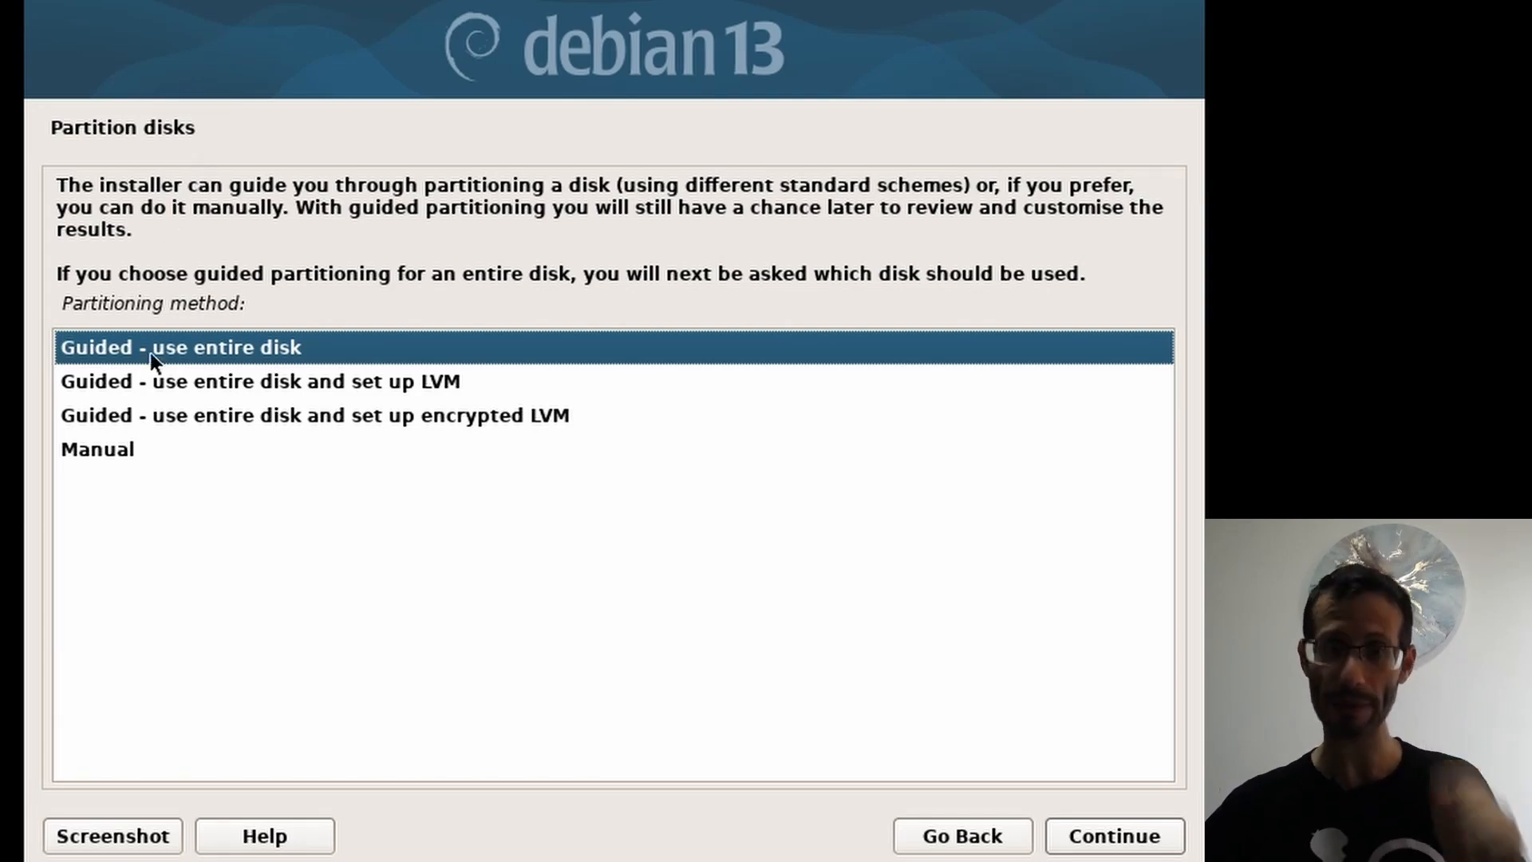
click(129, 450)
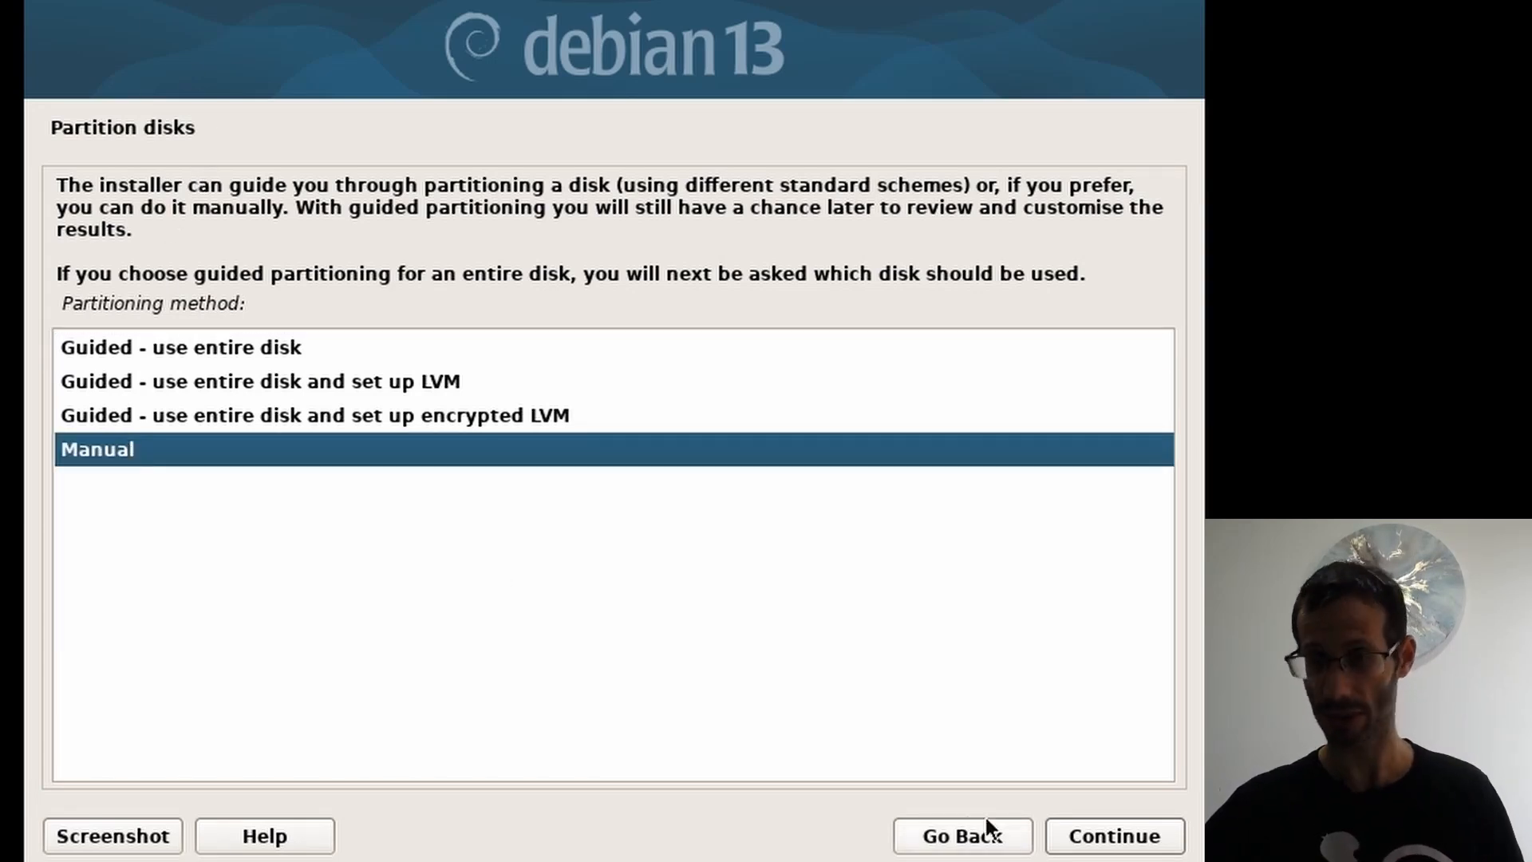
click(1115, 840)
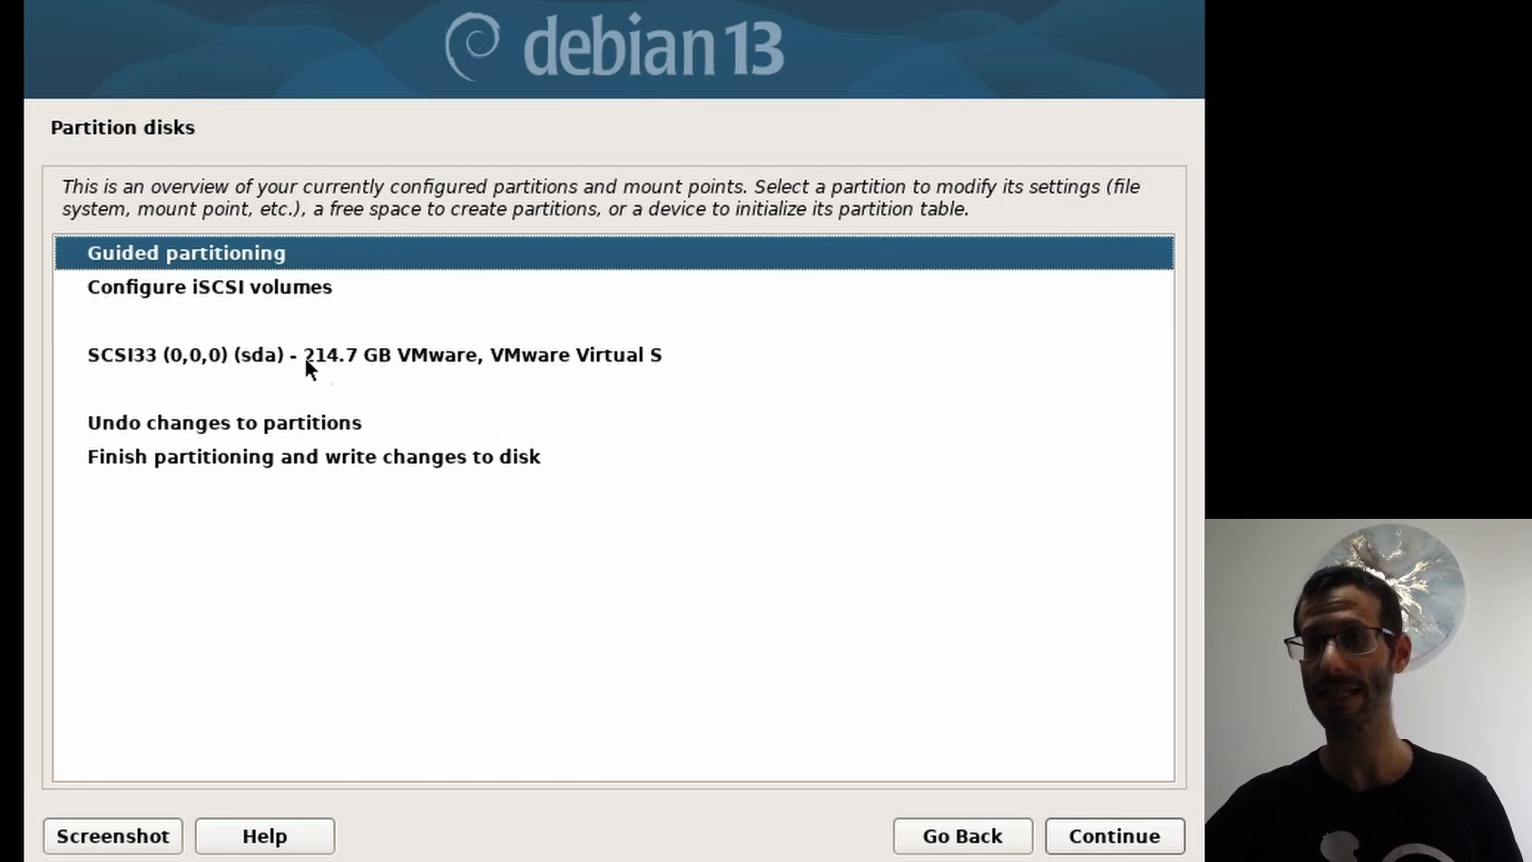
Step: Create a new empty partition table on the 214.7 GB sda disk and select its free space
click(342, 356)
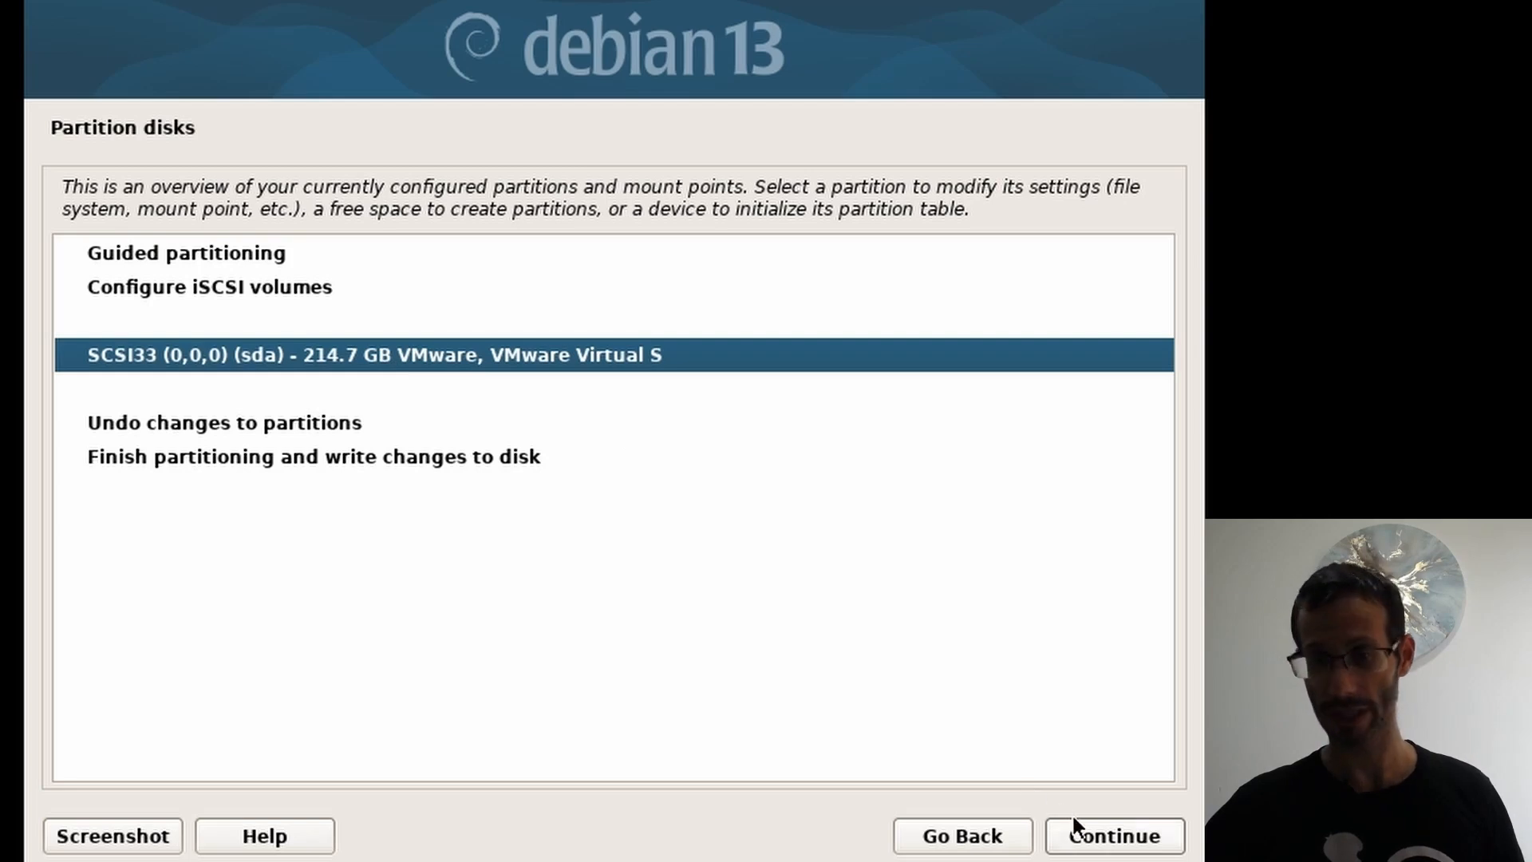
click(1101, 838)
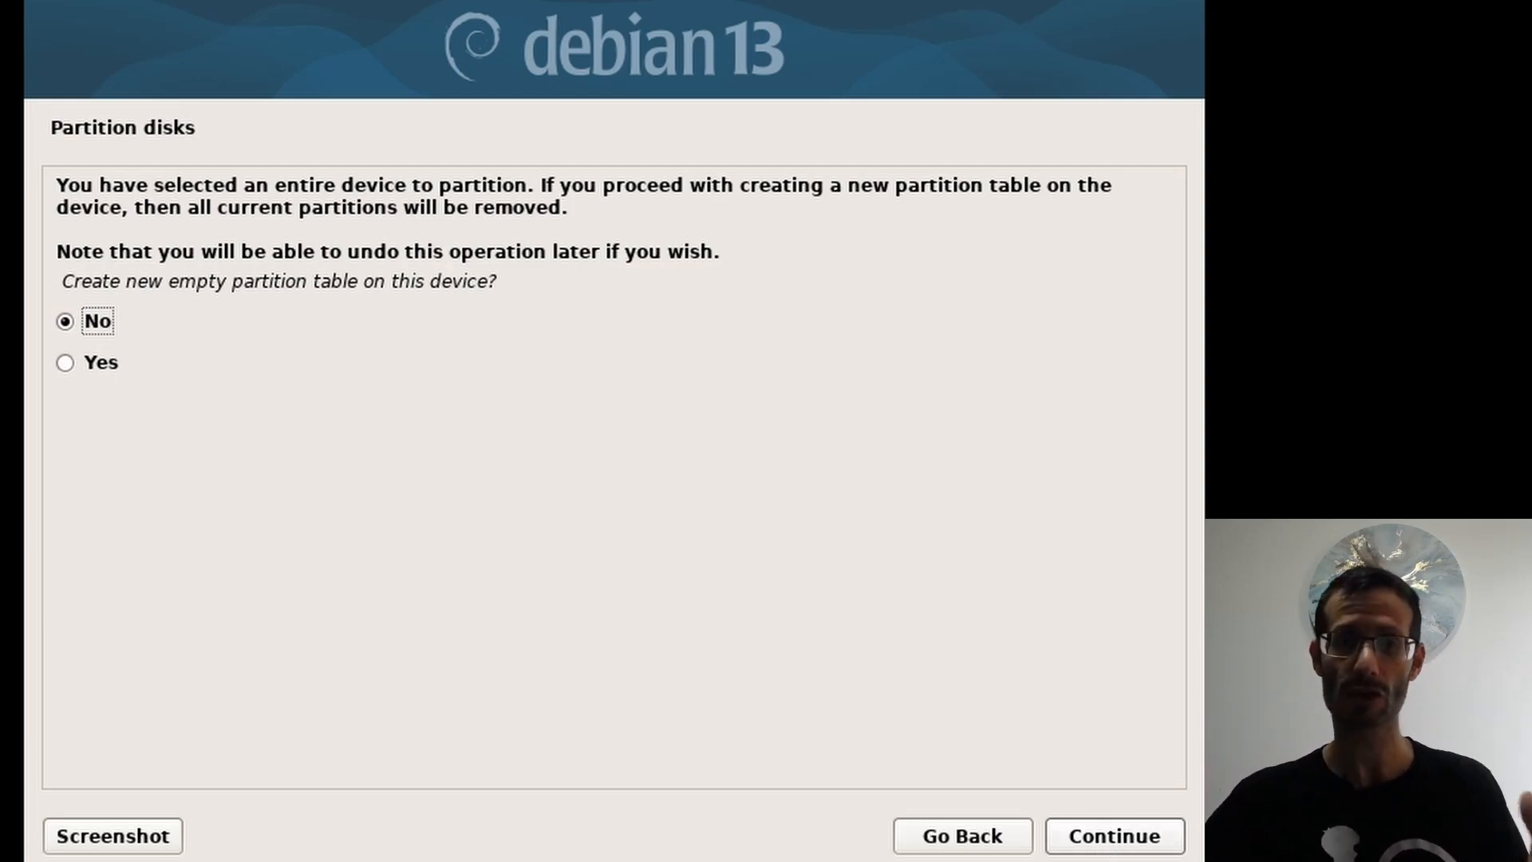
click(95, 362)
click(1118, 835)
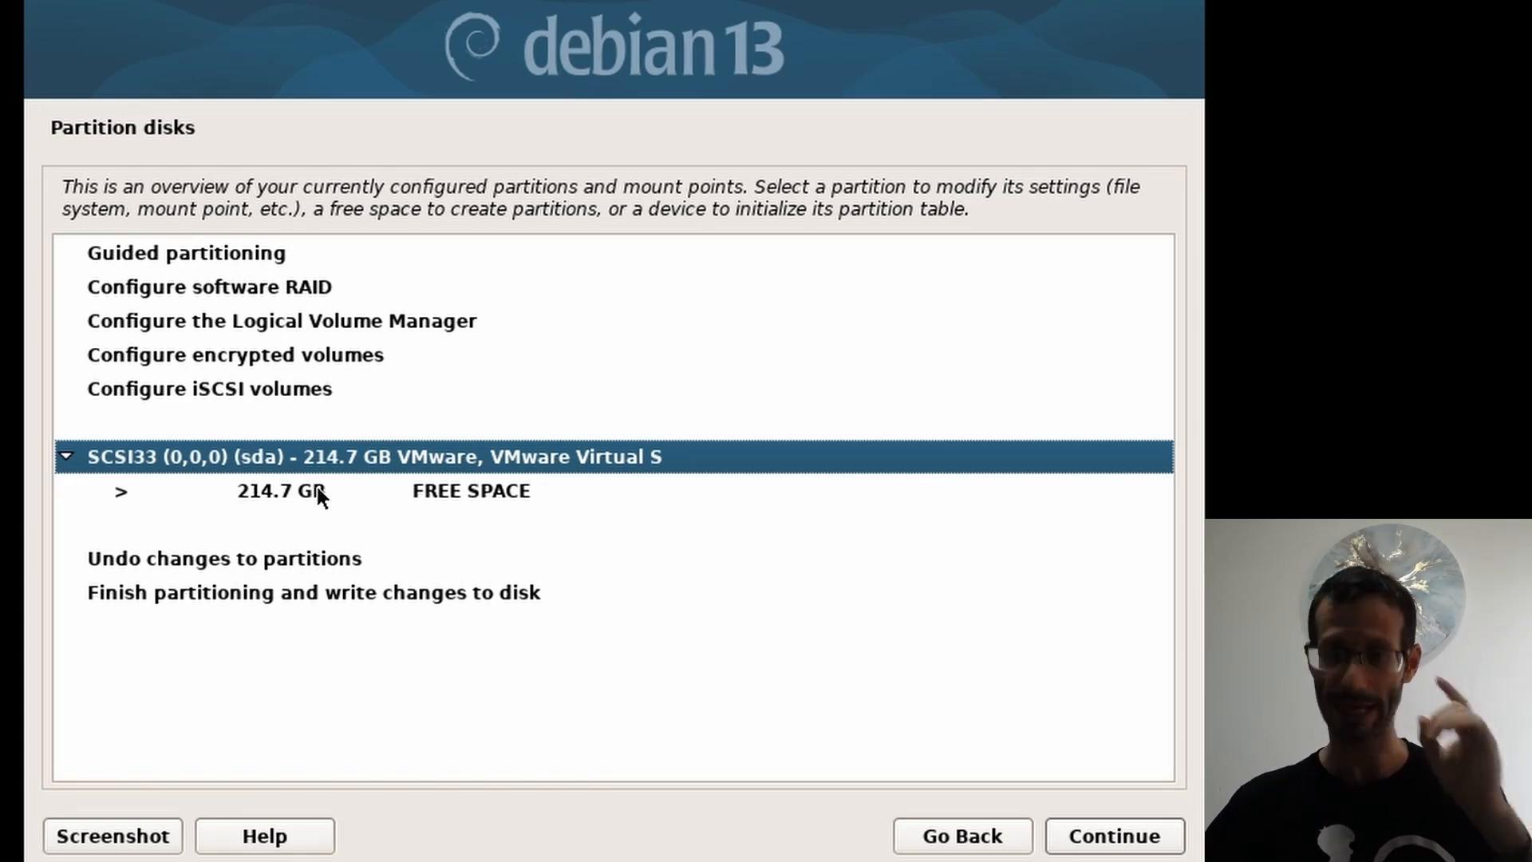
click(276, 501)
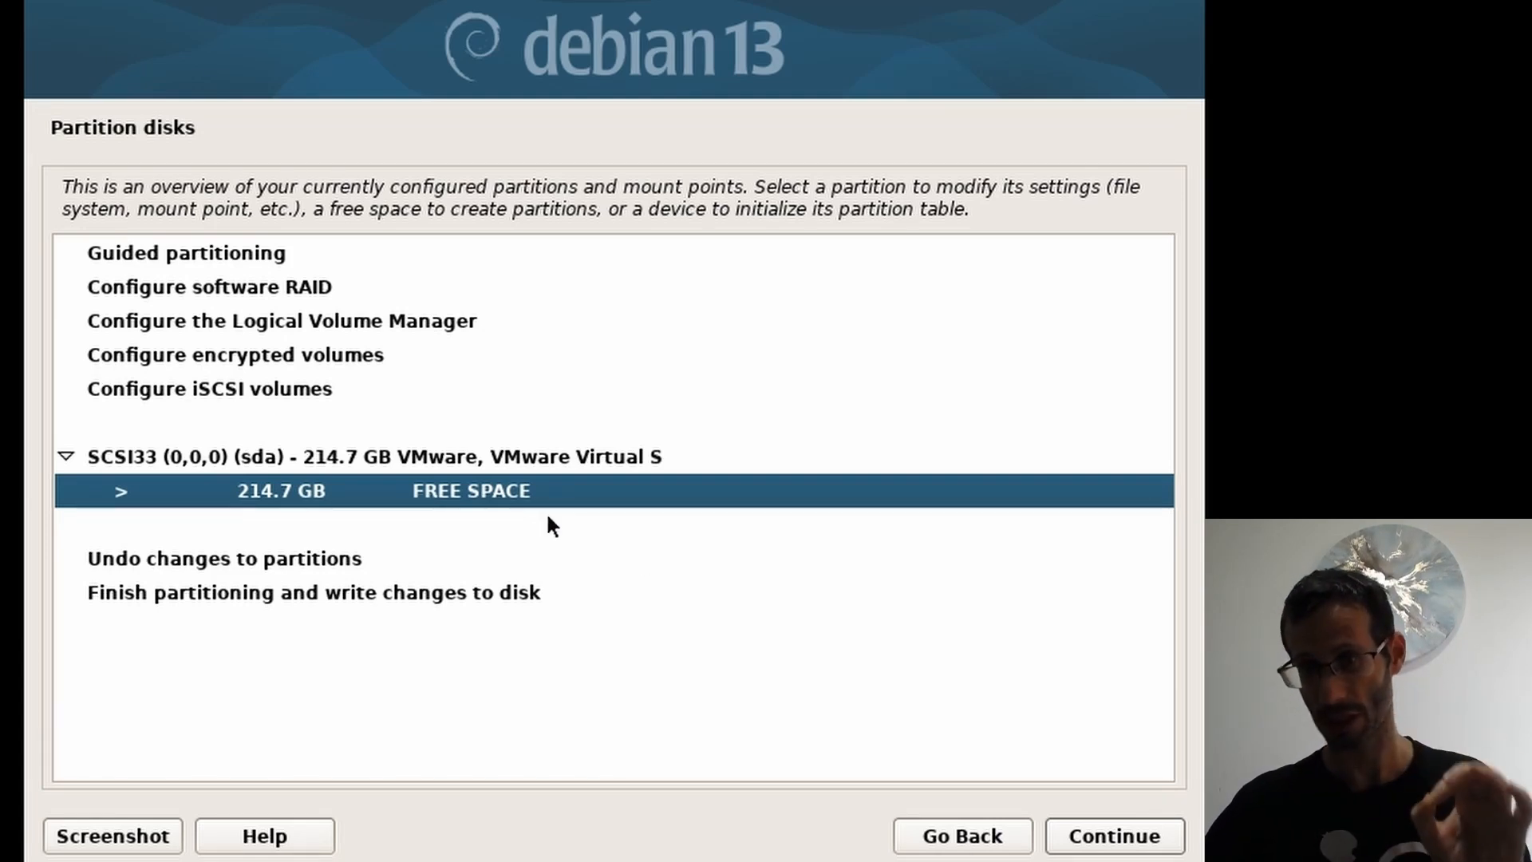
Step: Create a new 1 GB partition at the beginning of the free space
click(1091, 842)
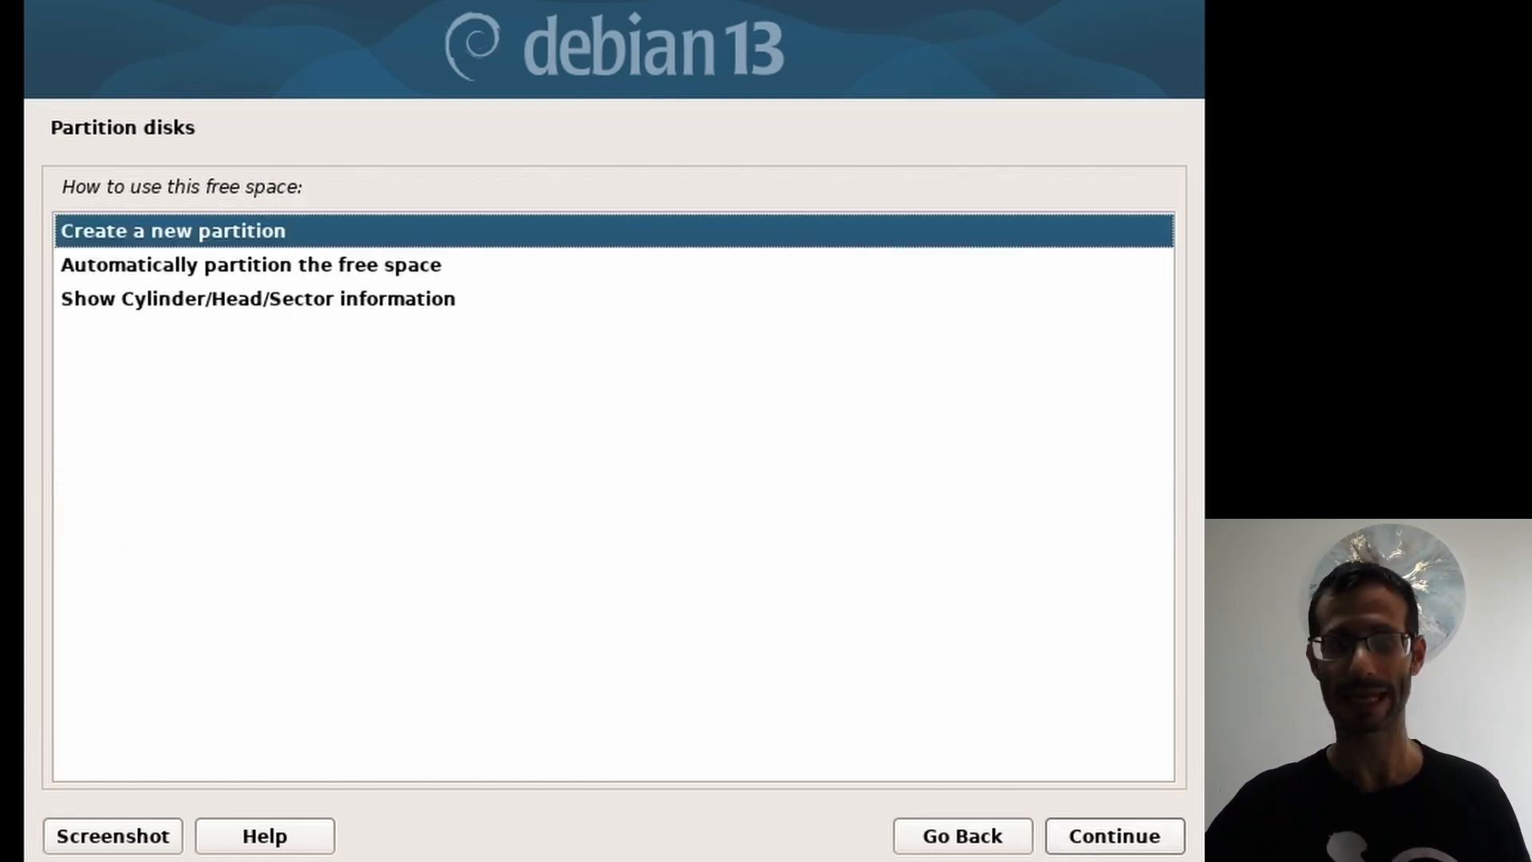
click(1087, 842)
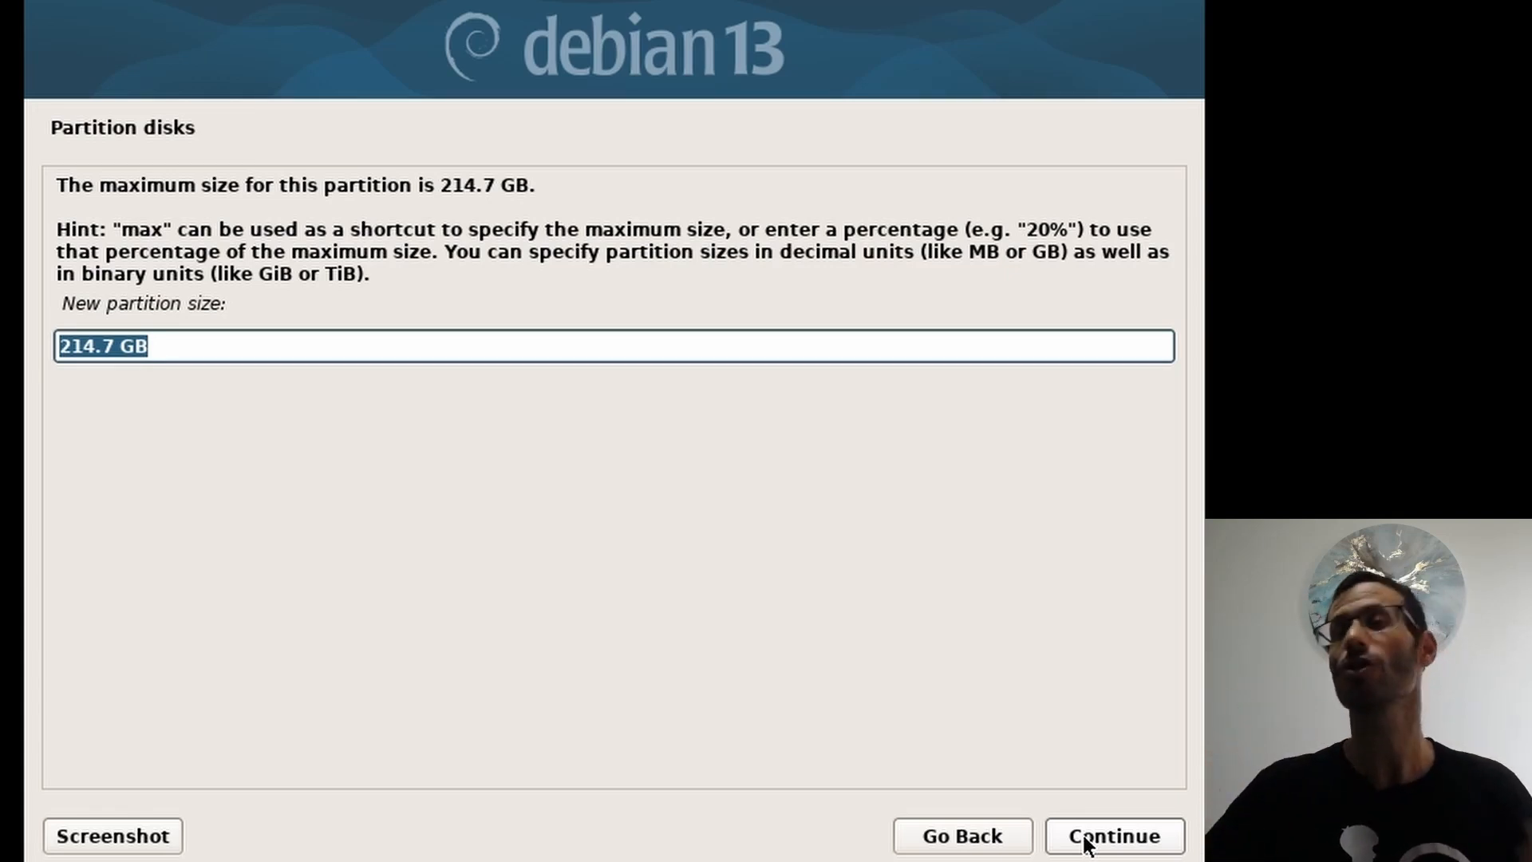
key(End)
key(Left)
key(Left)
key(Left)
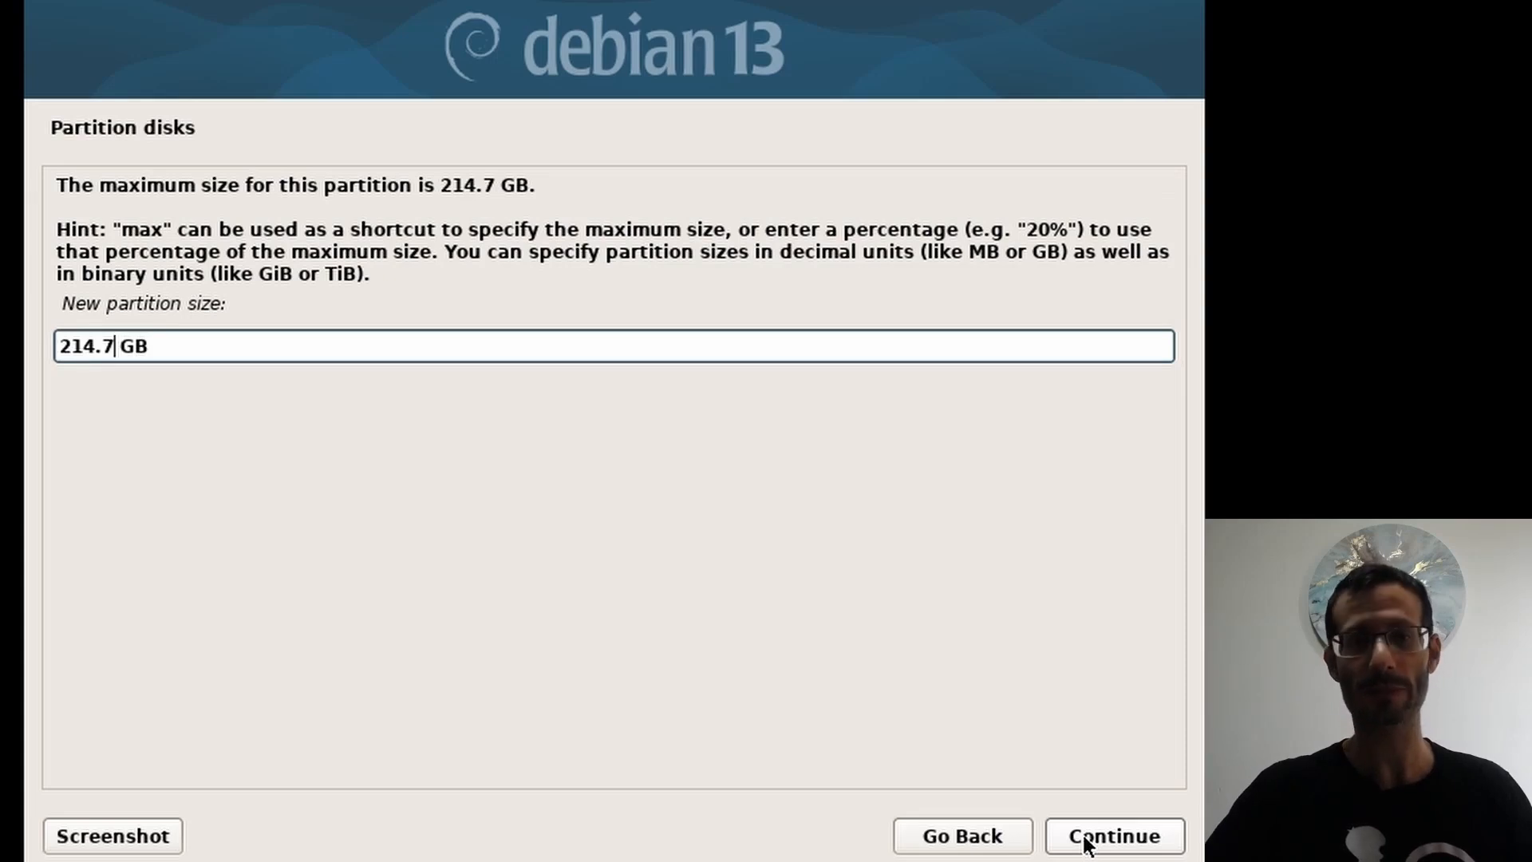
key(shift+Home)
text(1)
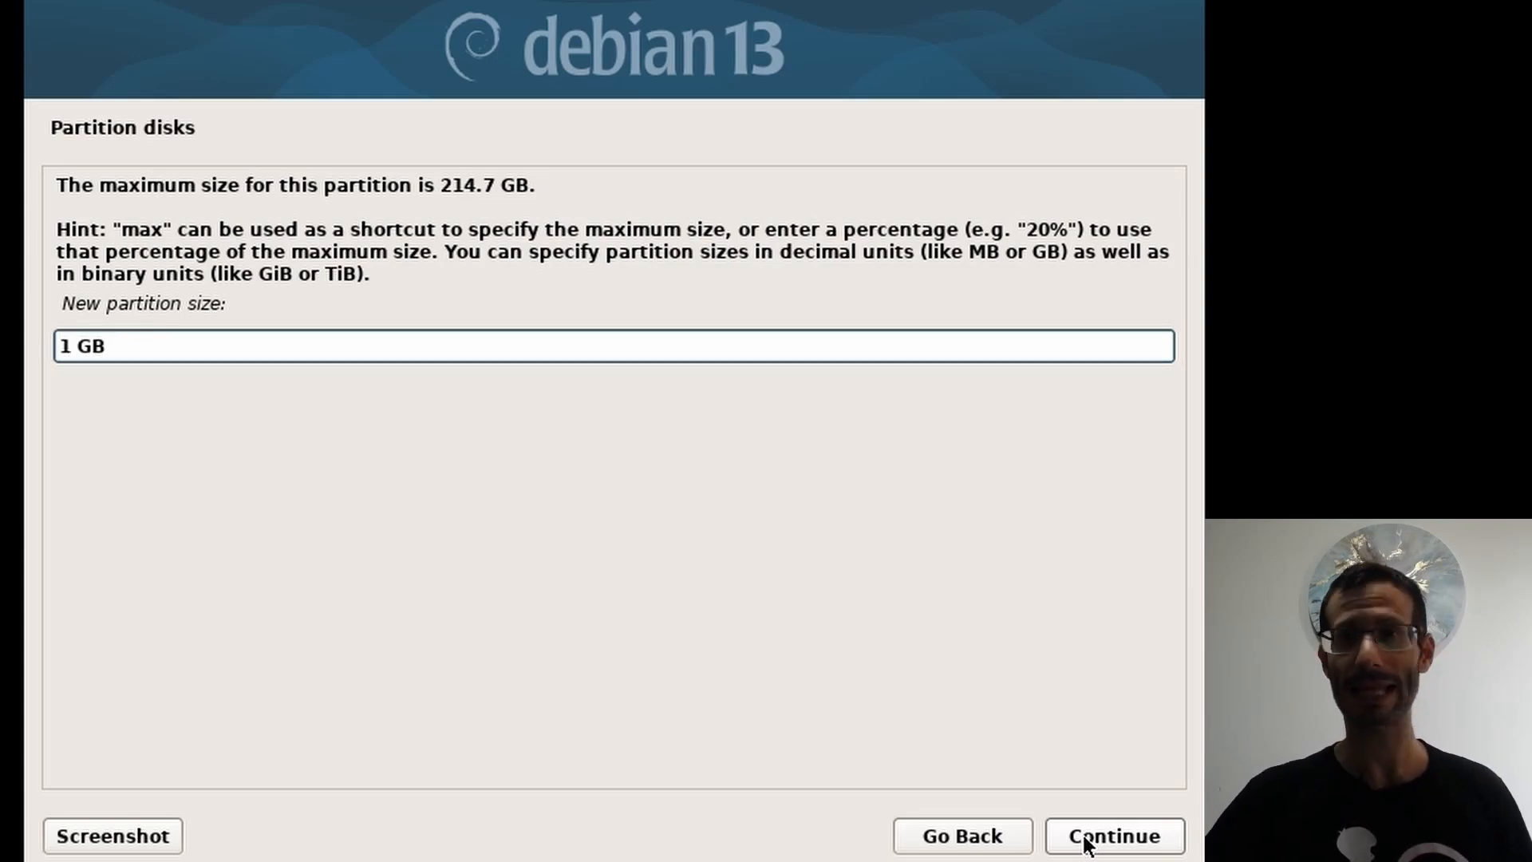
click(1087, 842)
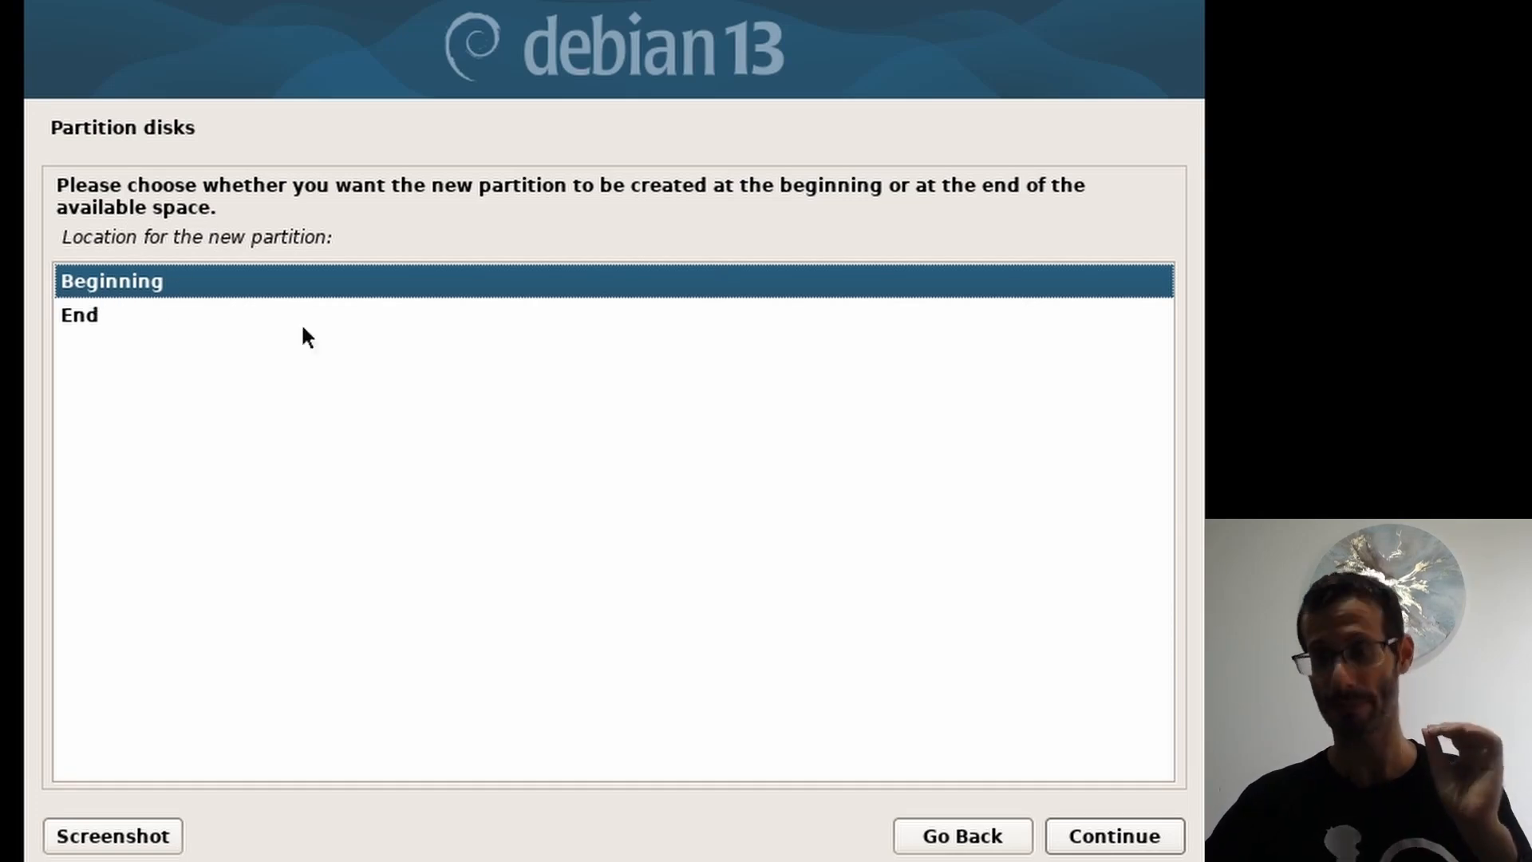
click(1114, 837)
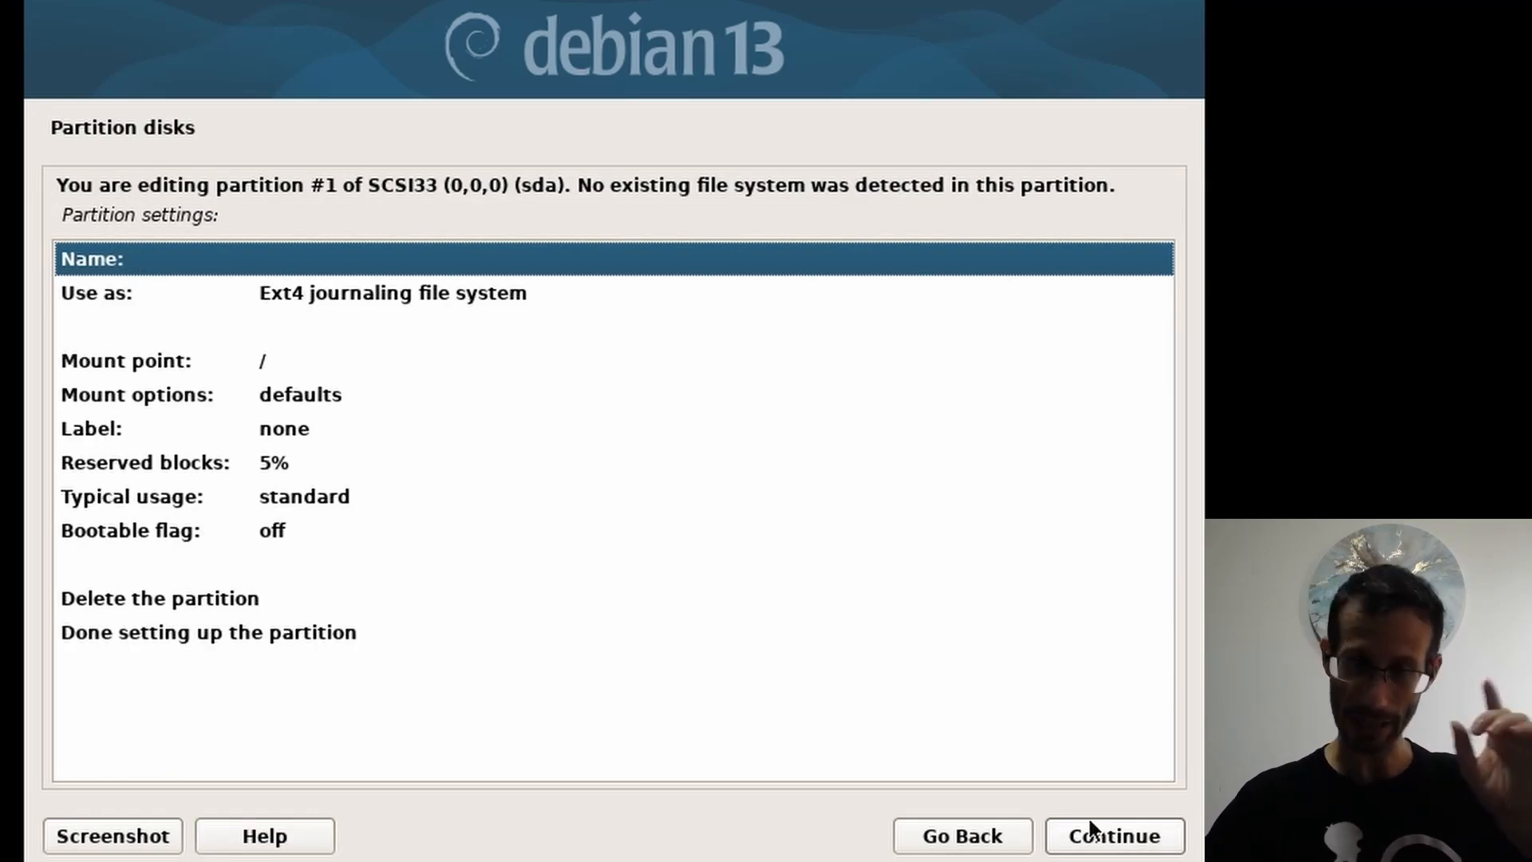
Step: Set the partition's use to EFI System Partition and finish its setup
click(271, 298)
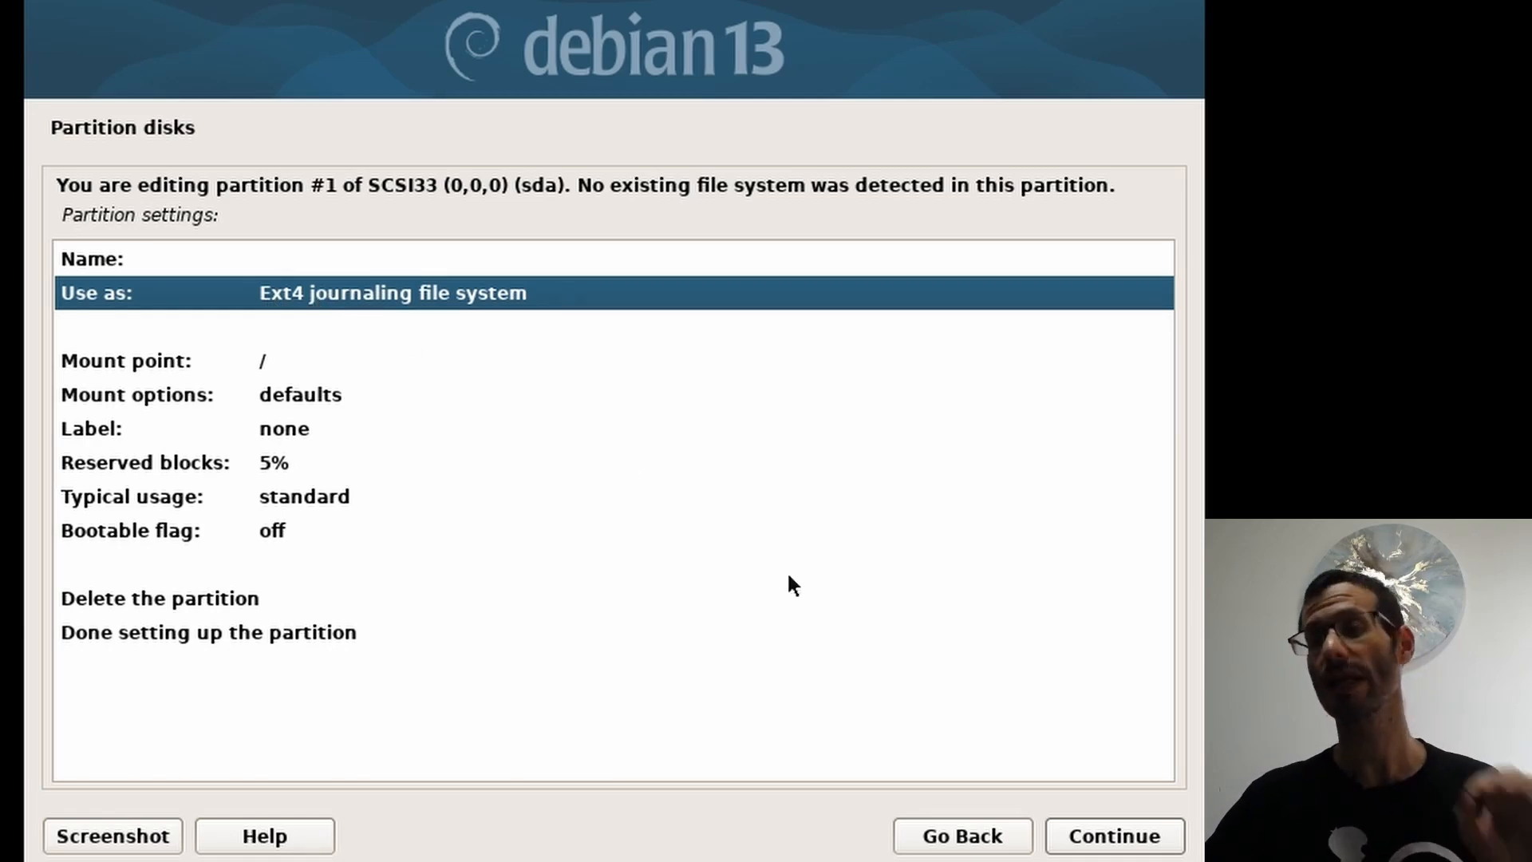
click(1121, 839)
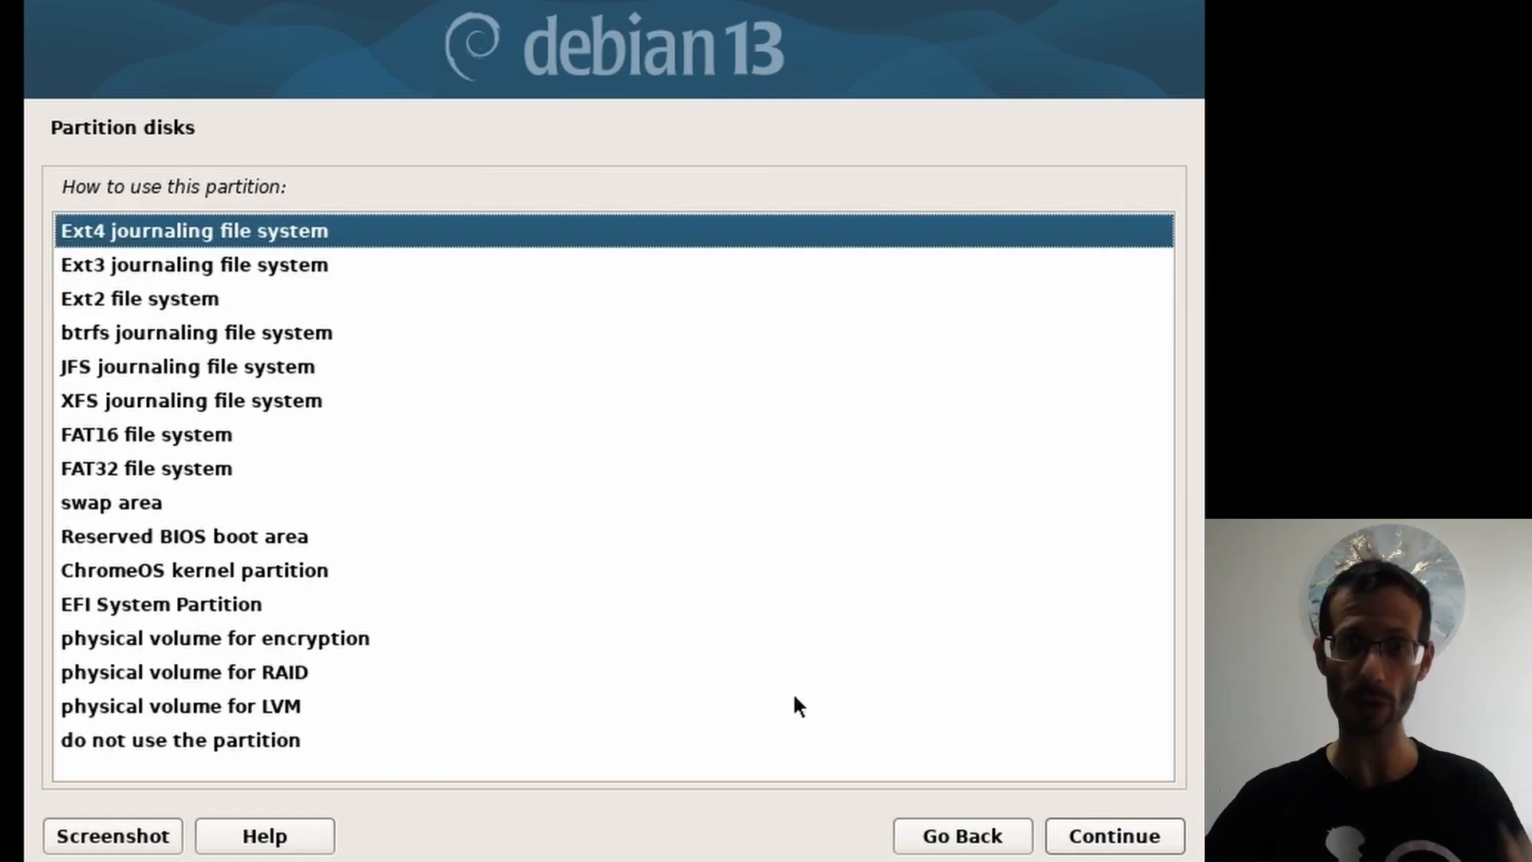
click(328, 603)
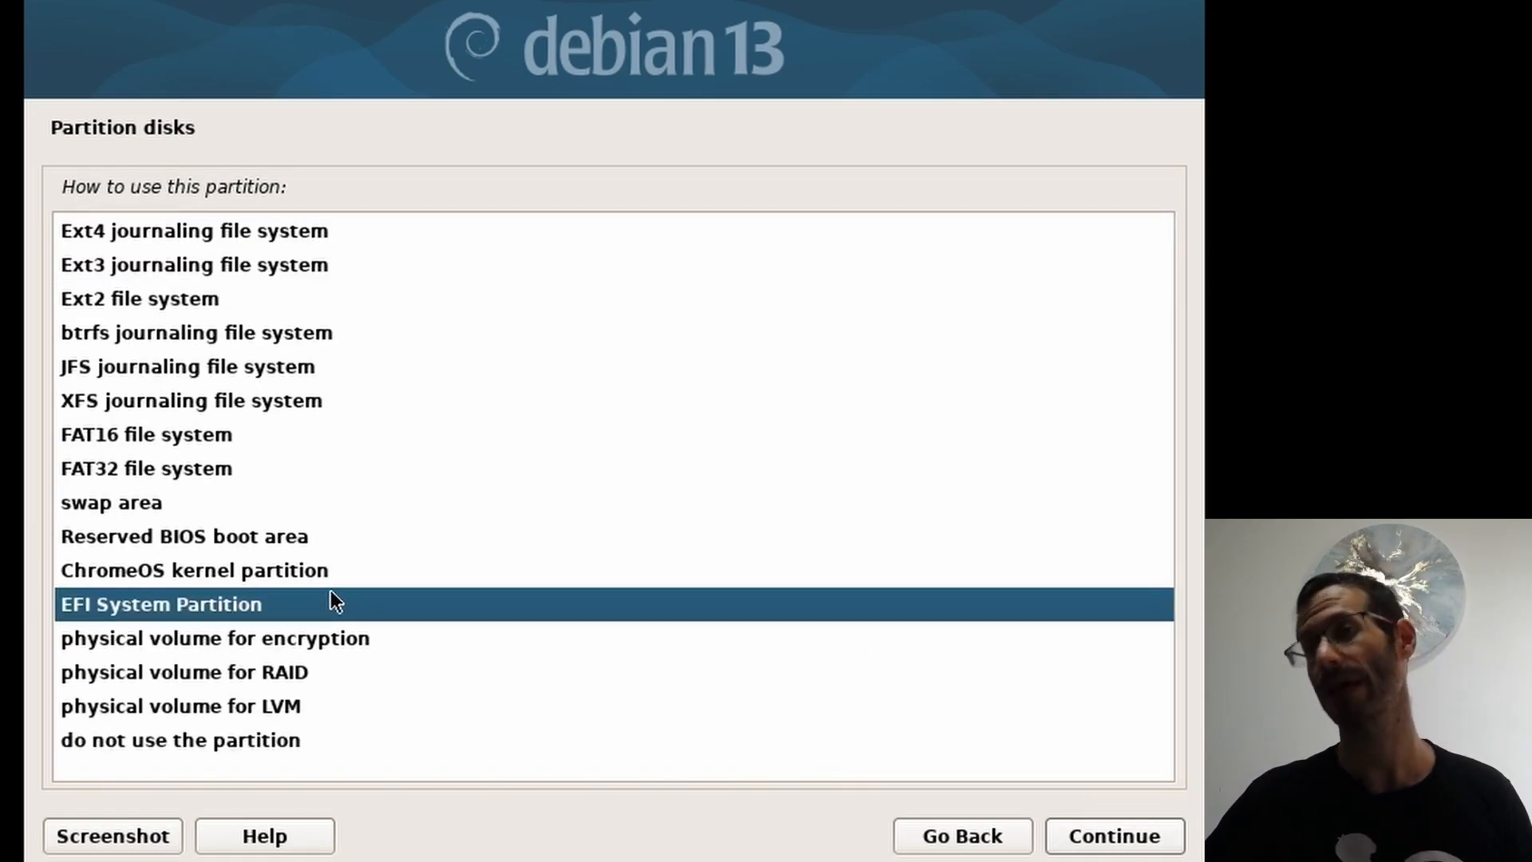
click(1111, 836)
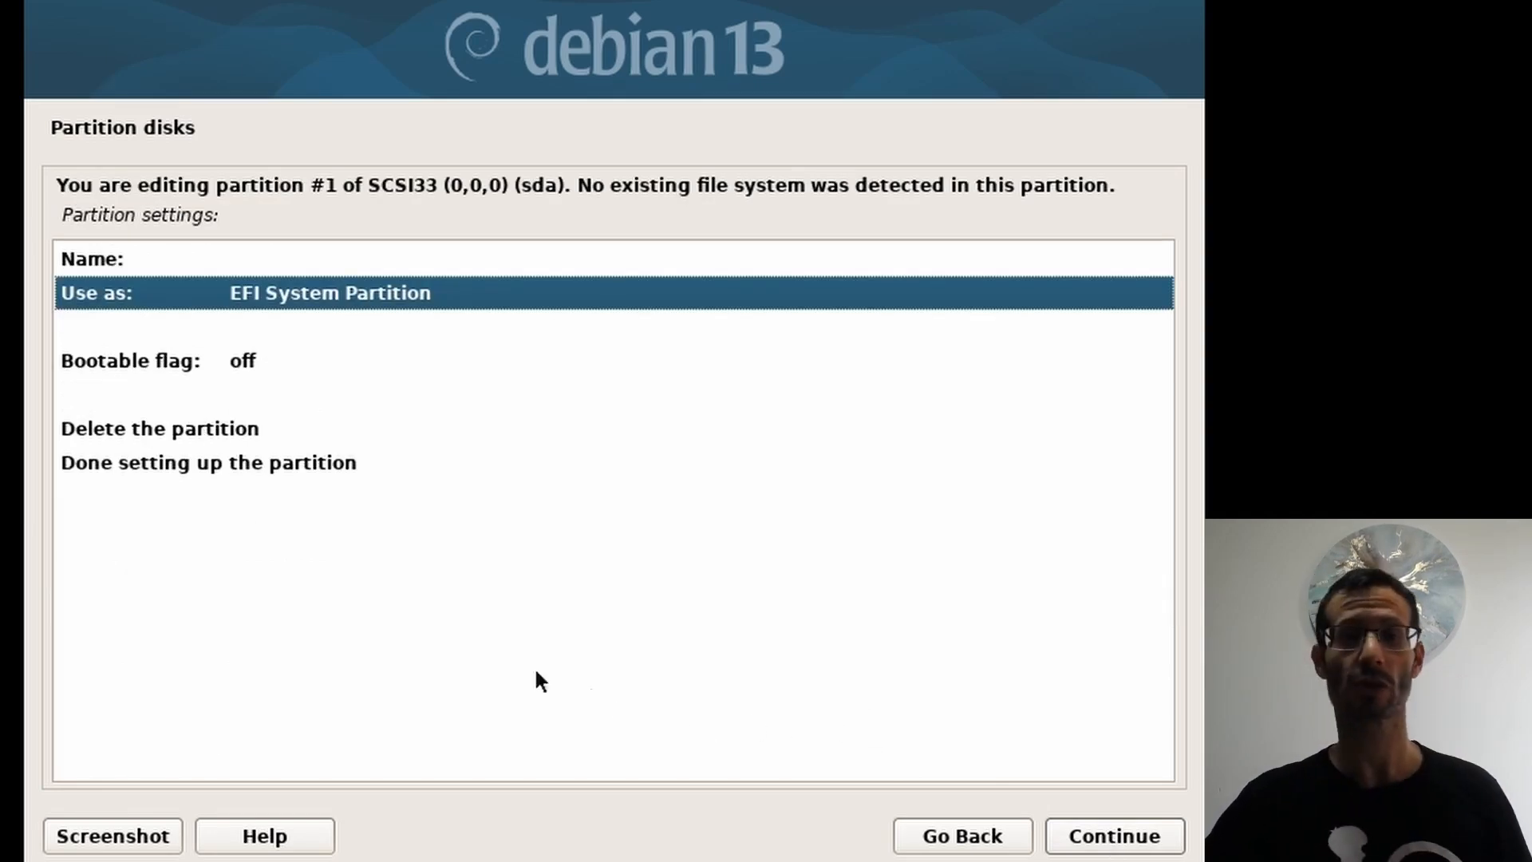
click(126, 463)
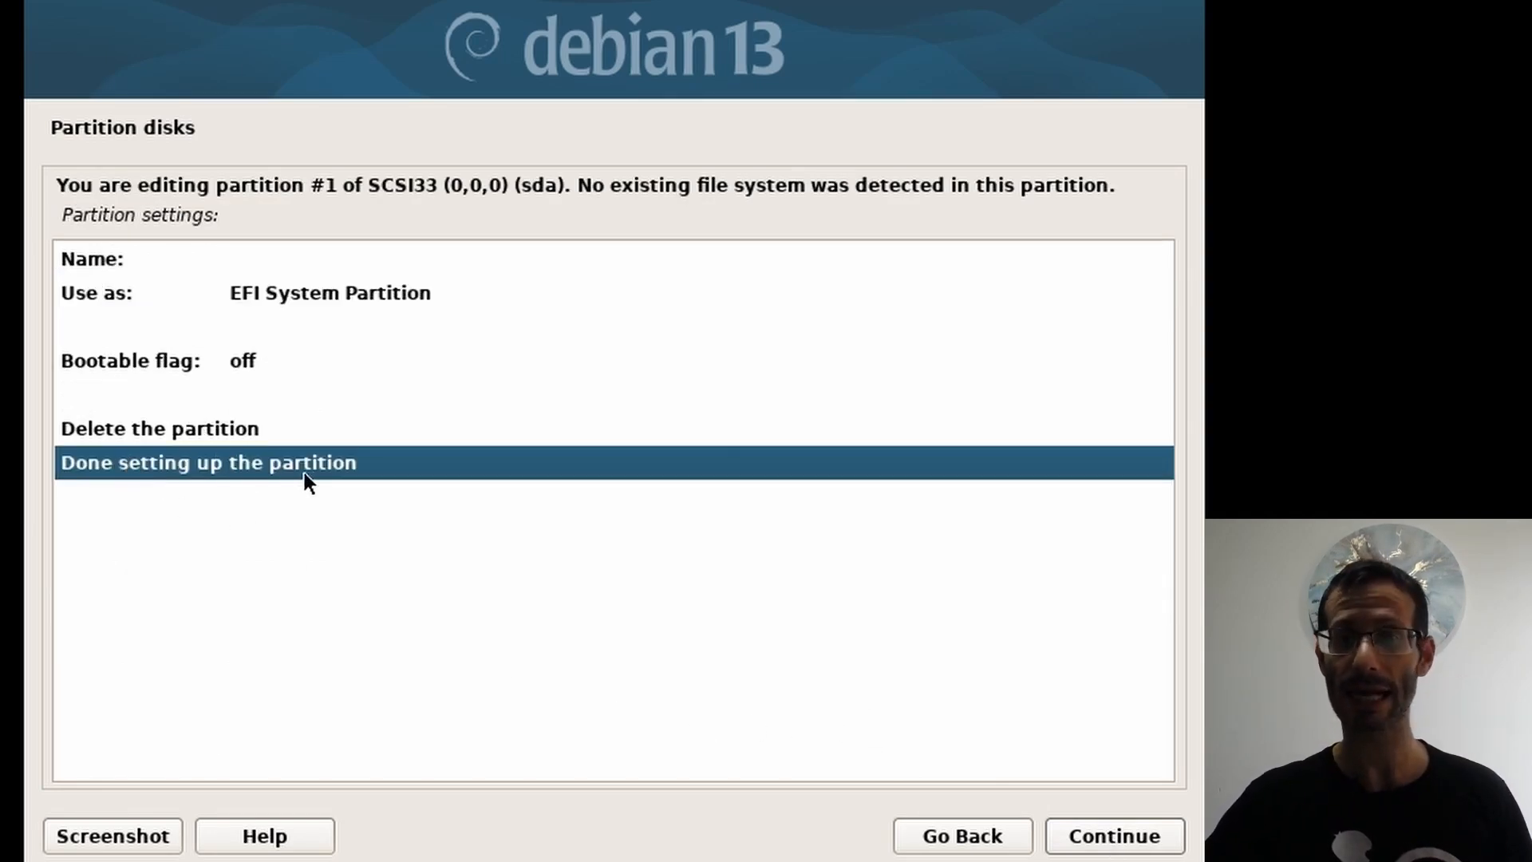
click(1088, 837)
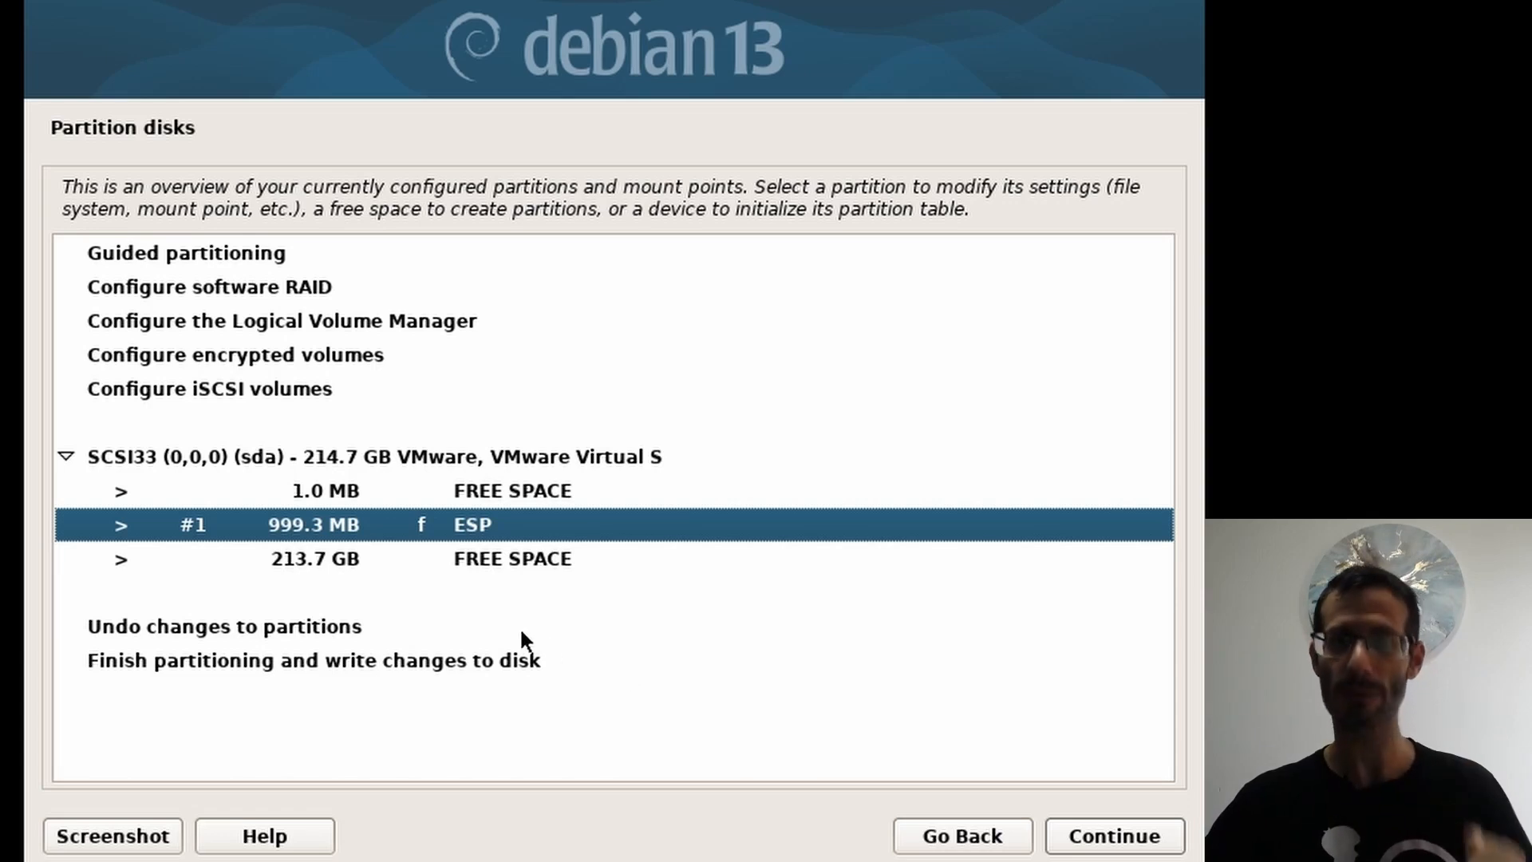
Step: Choose to create a new partition in the 213.7 GB free space
click(334, 560)
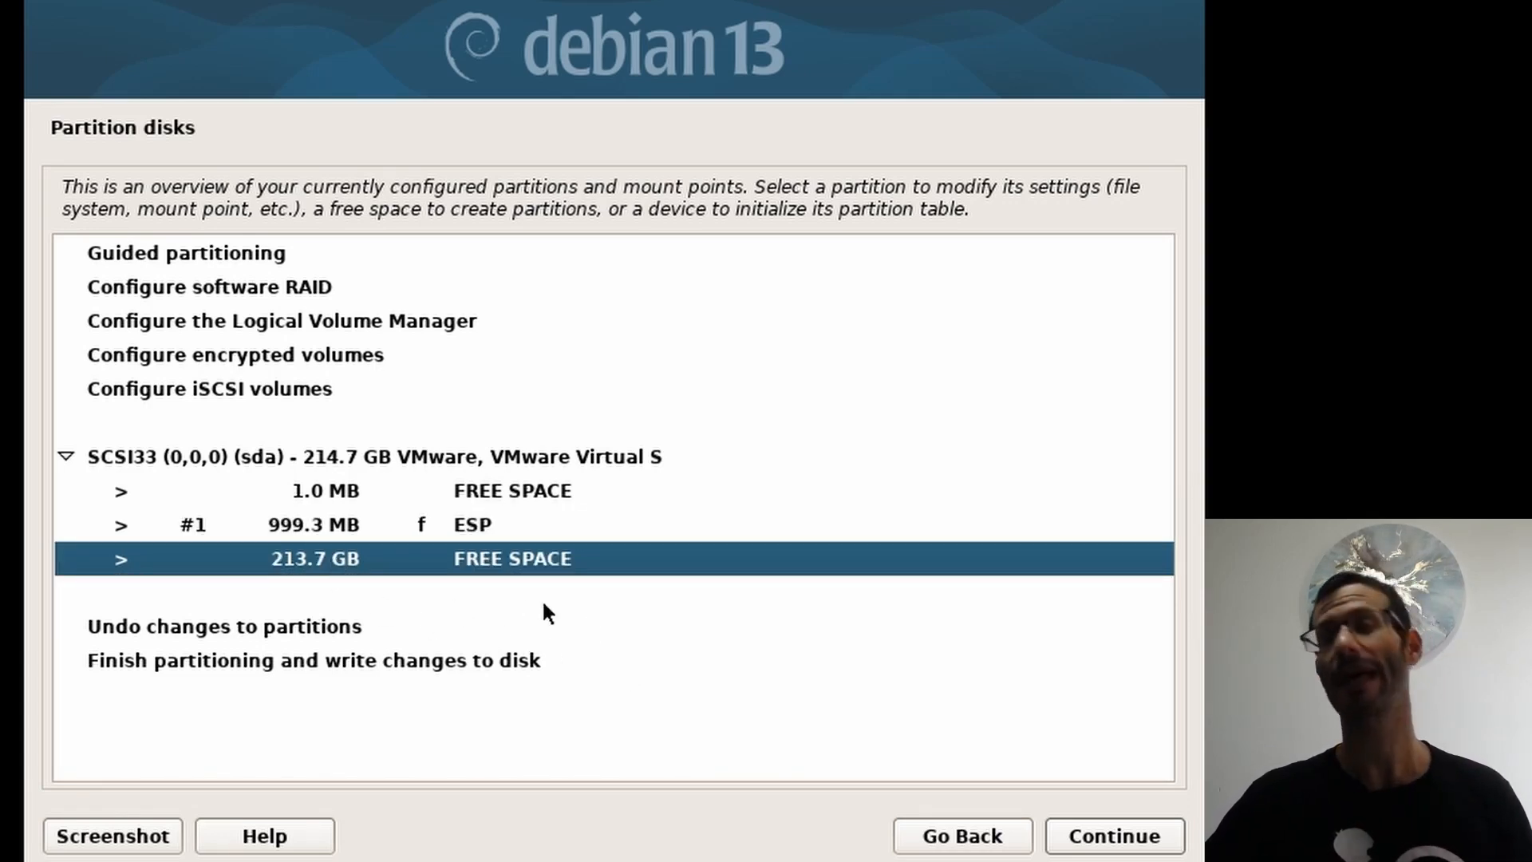
click(1112, 836)
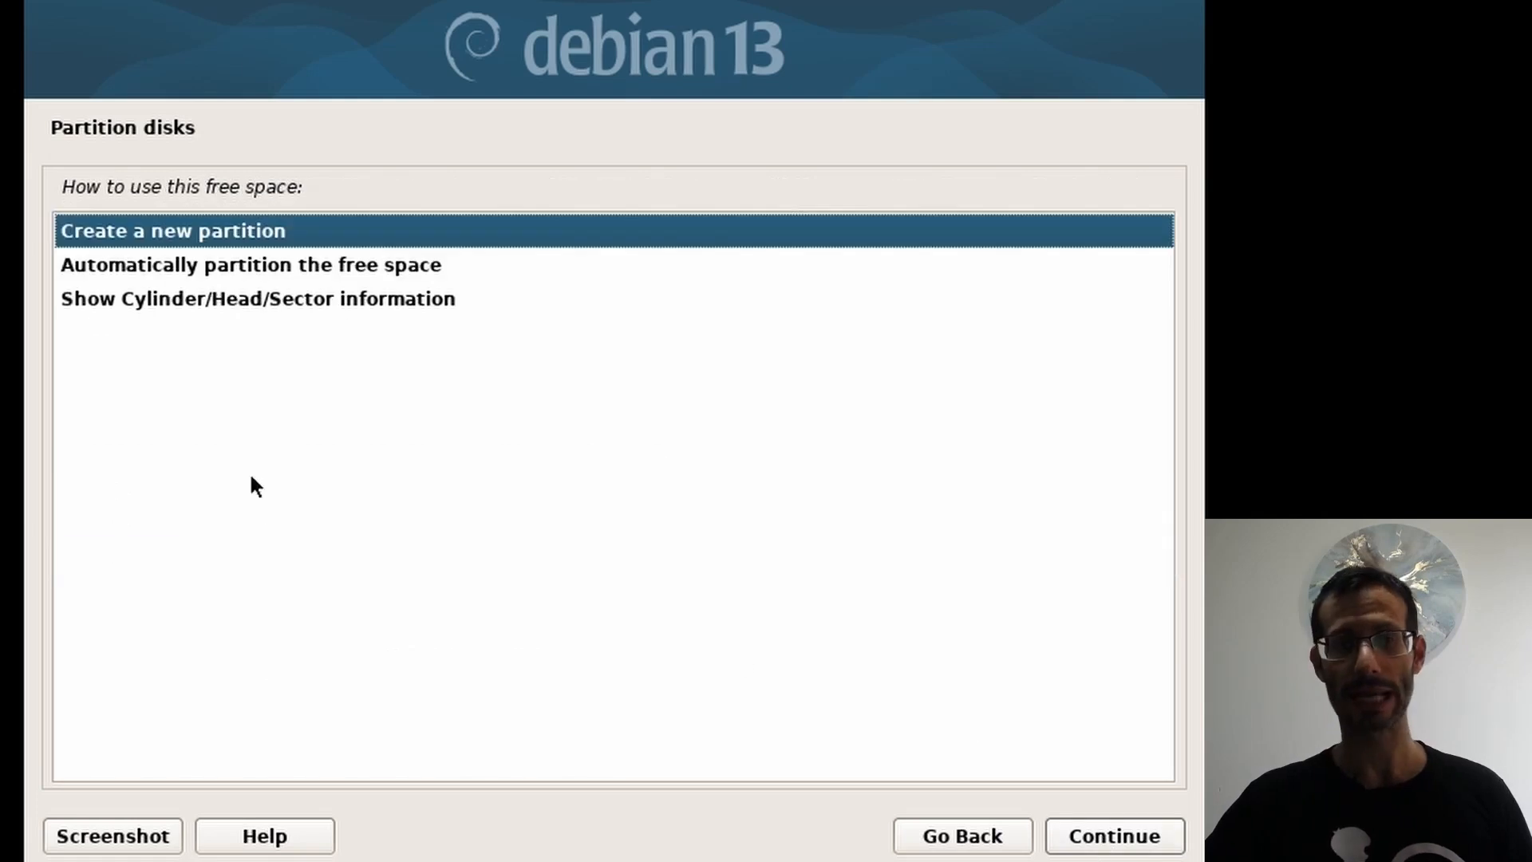
click(1066, 826)
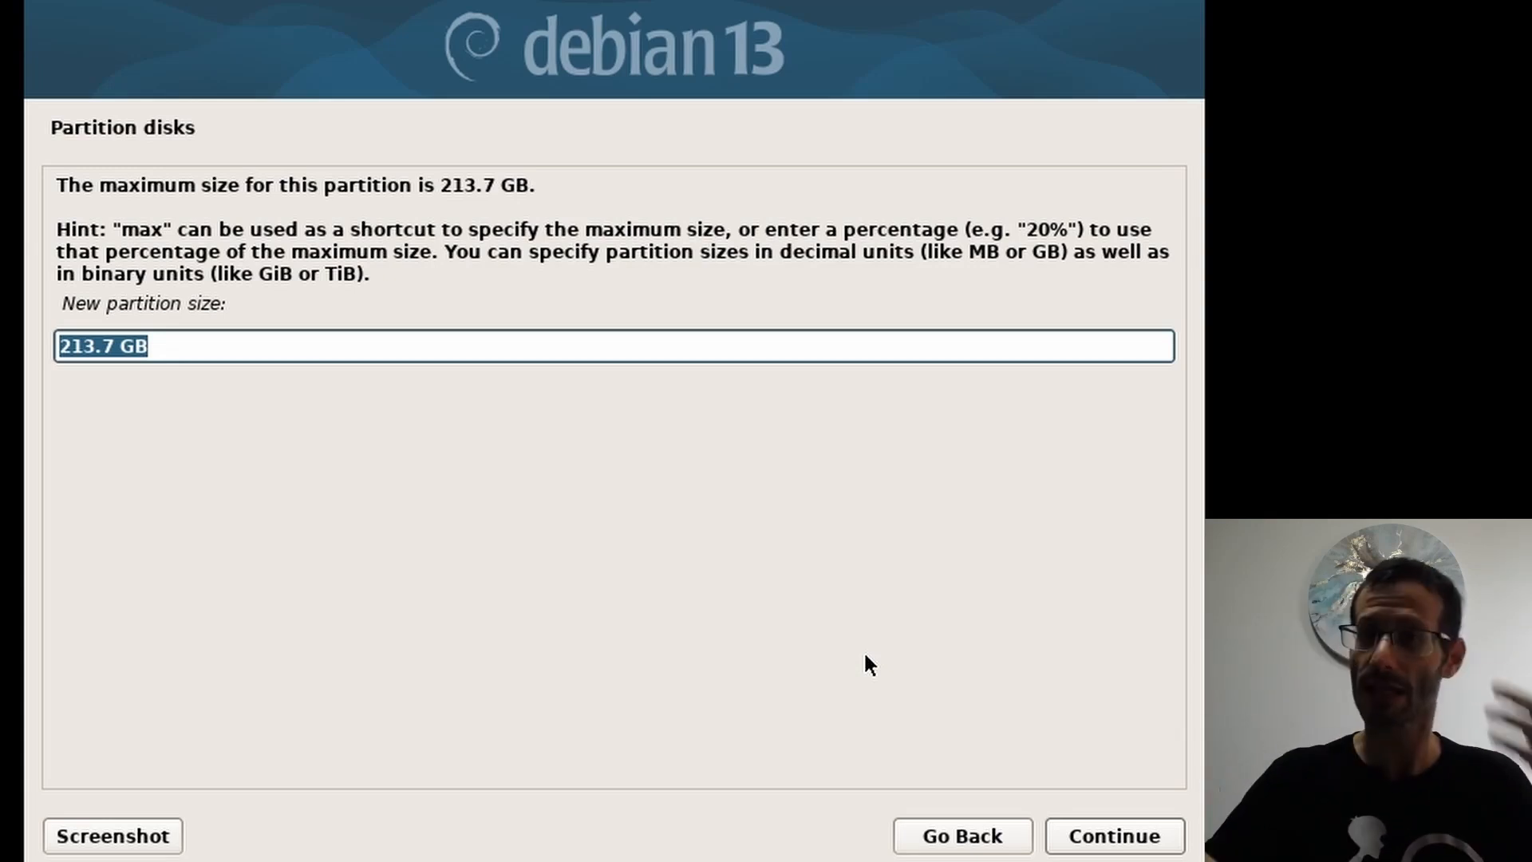
Step: Set the new partition size to 5.7 GB, placed at the beginning
key(End)
key(Left)
key(Left)
key(Left)
key(Left)
key(Left)
key(shift+Home)
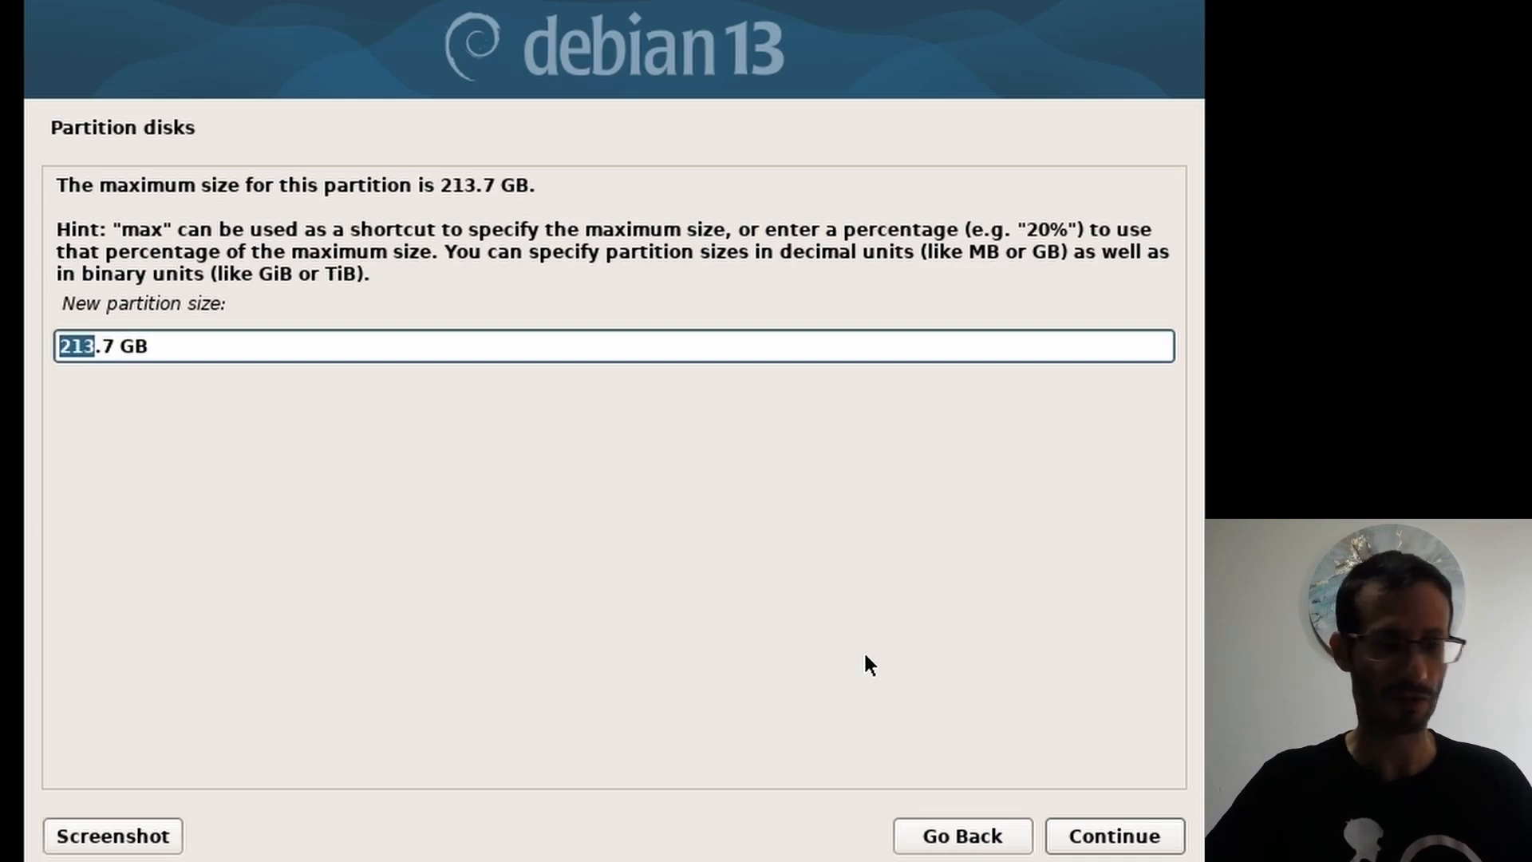
text(5)
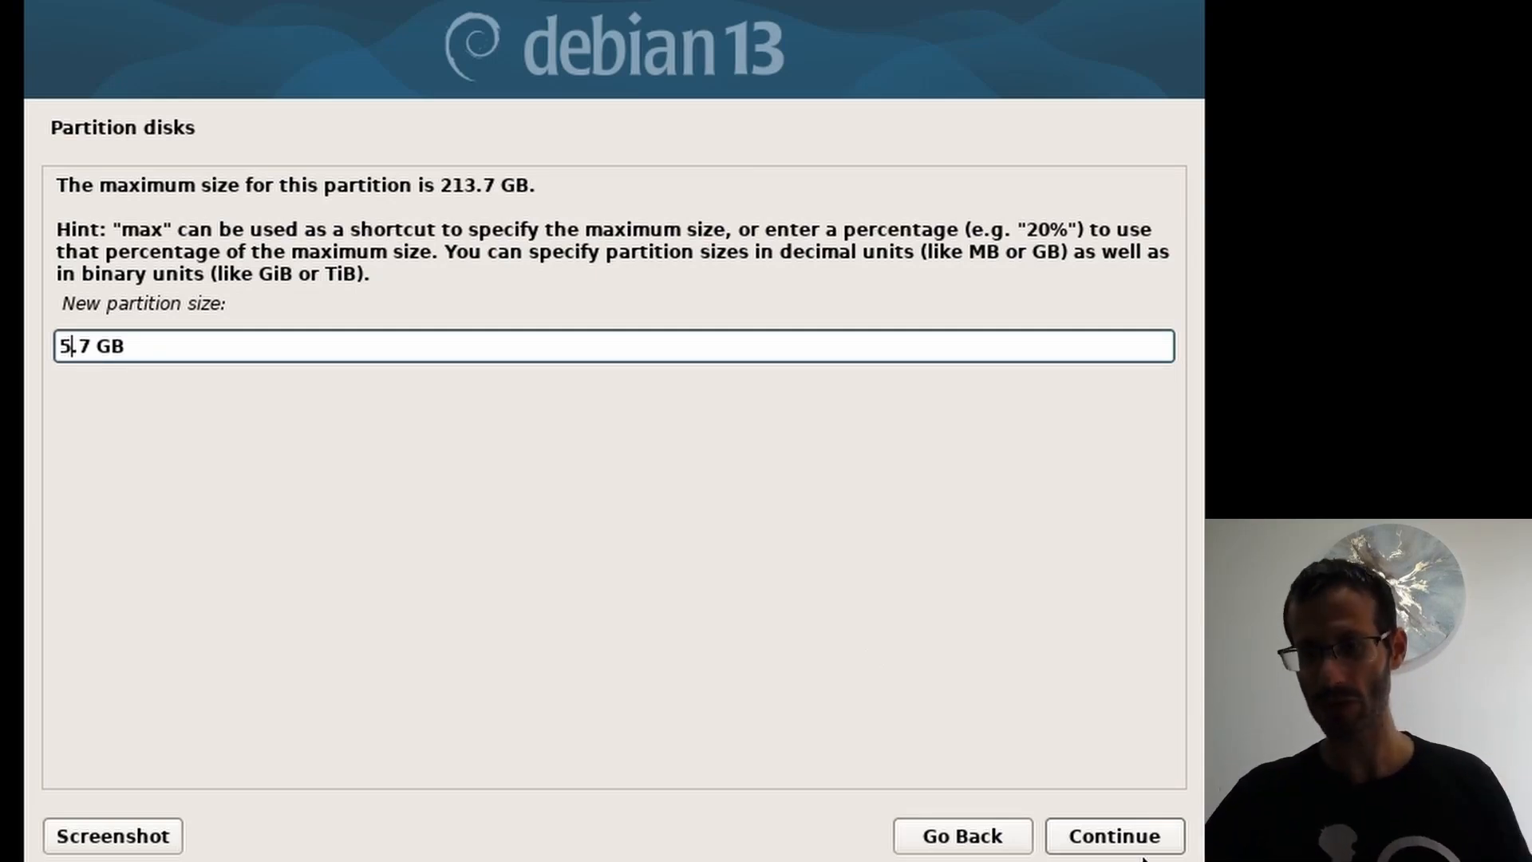
click(1137, 822)
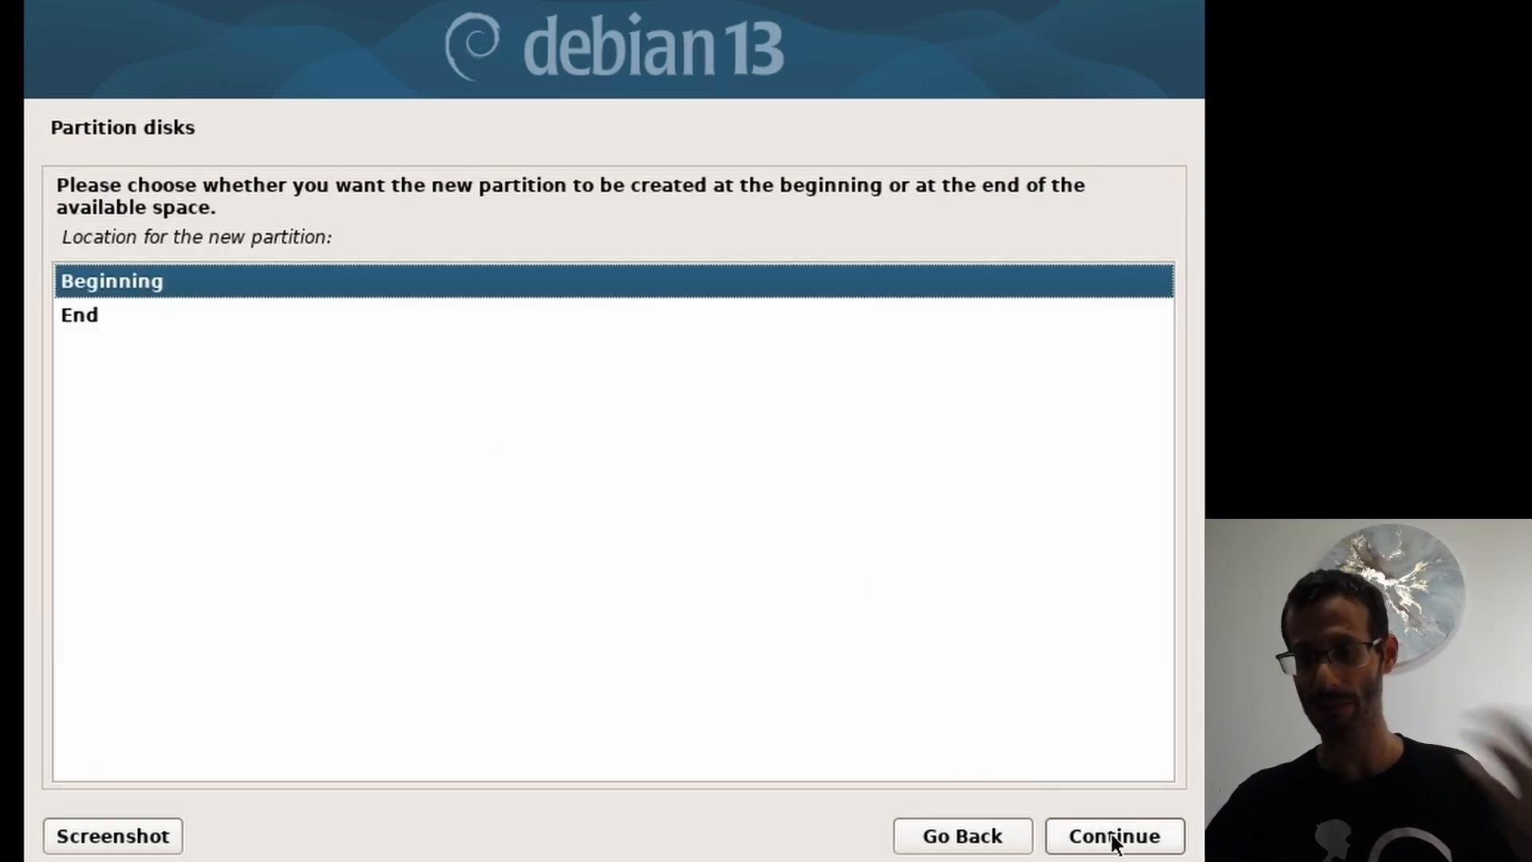
click(1147, 838)
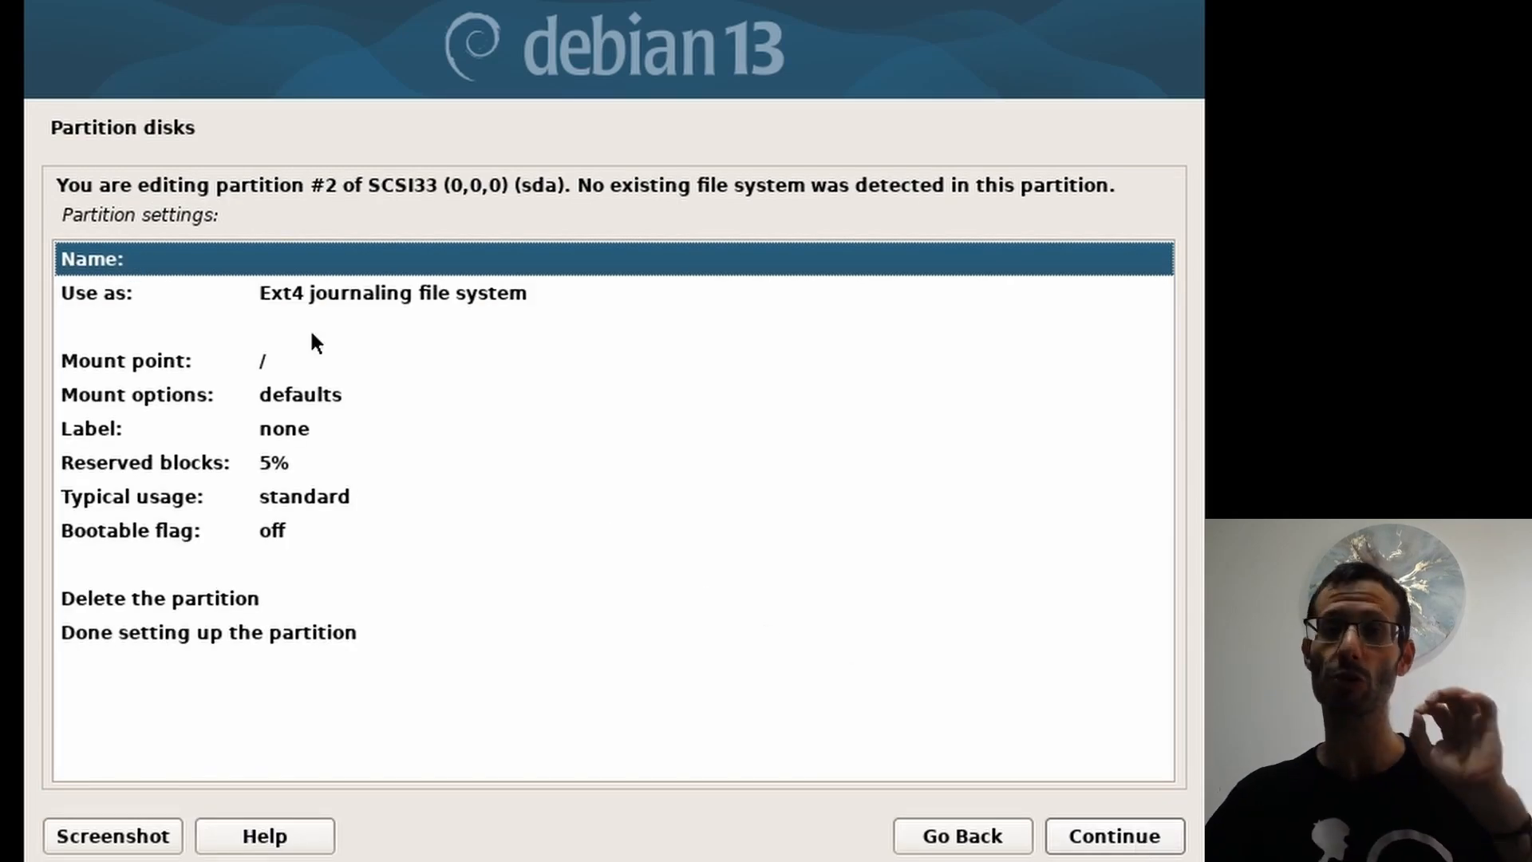
Step: Use the partition as swap area and finish its setup
click(313, 295)
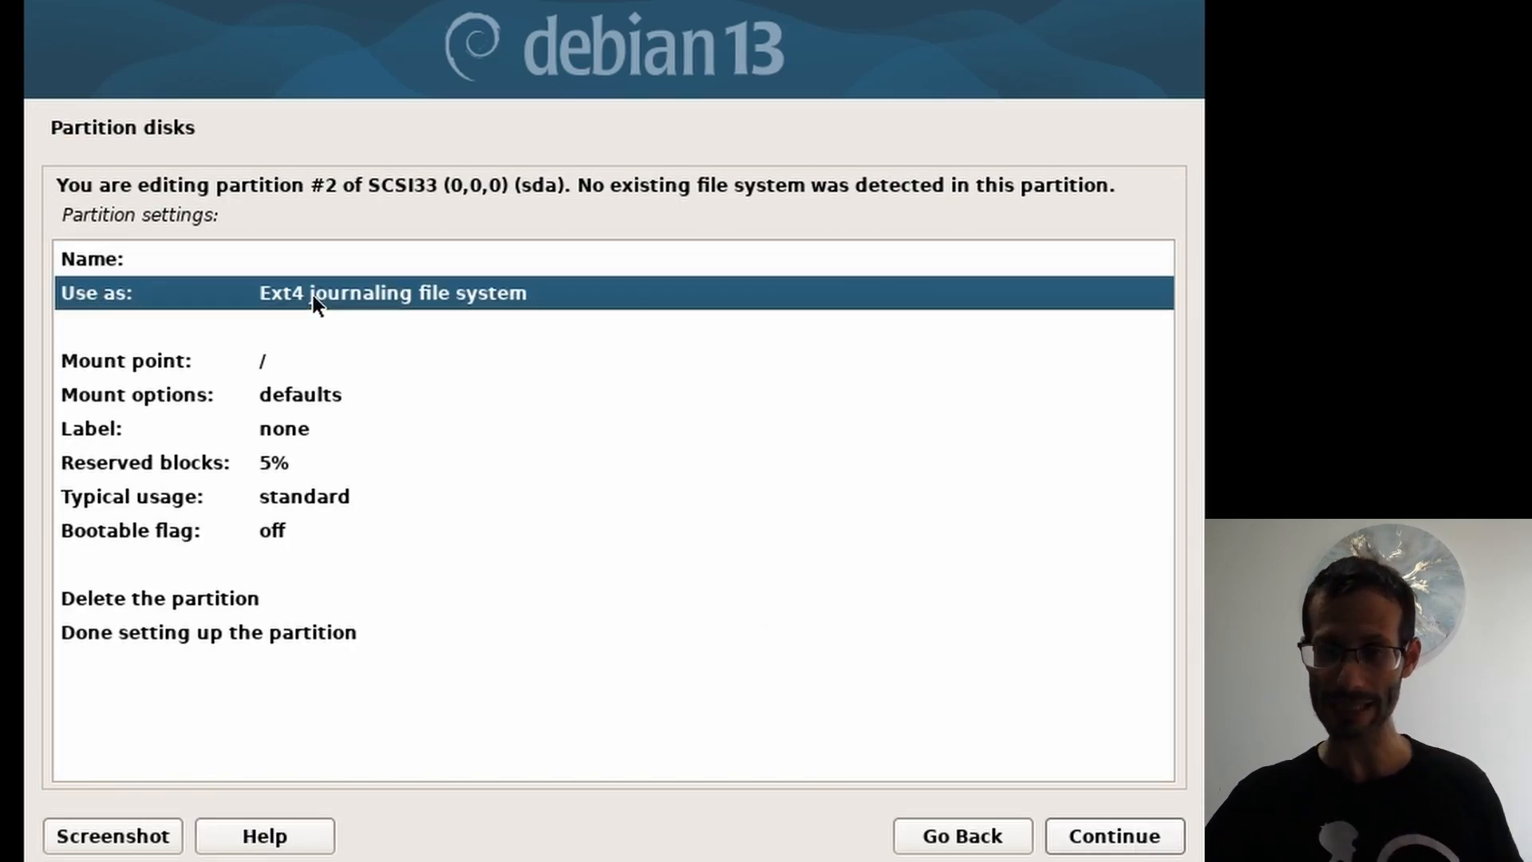
click(1116, 840)
click(142, 502)
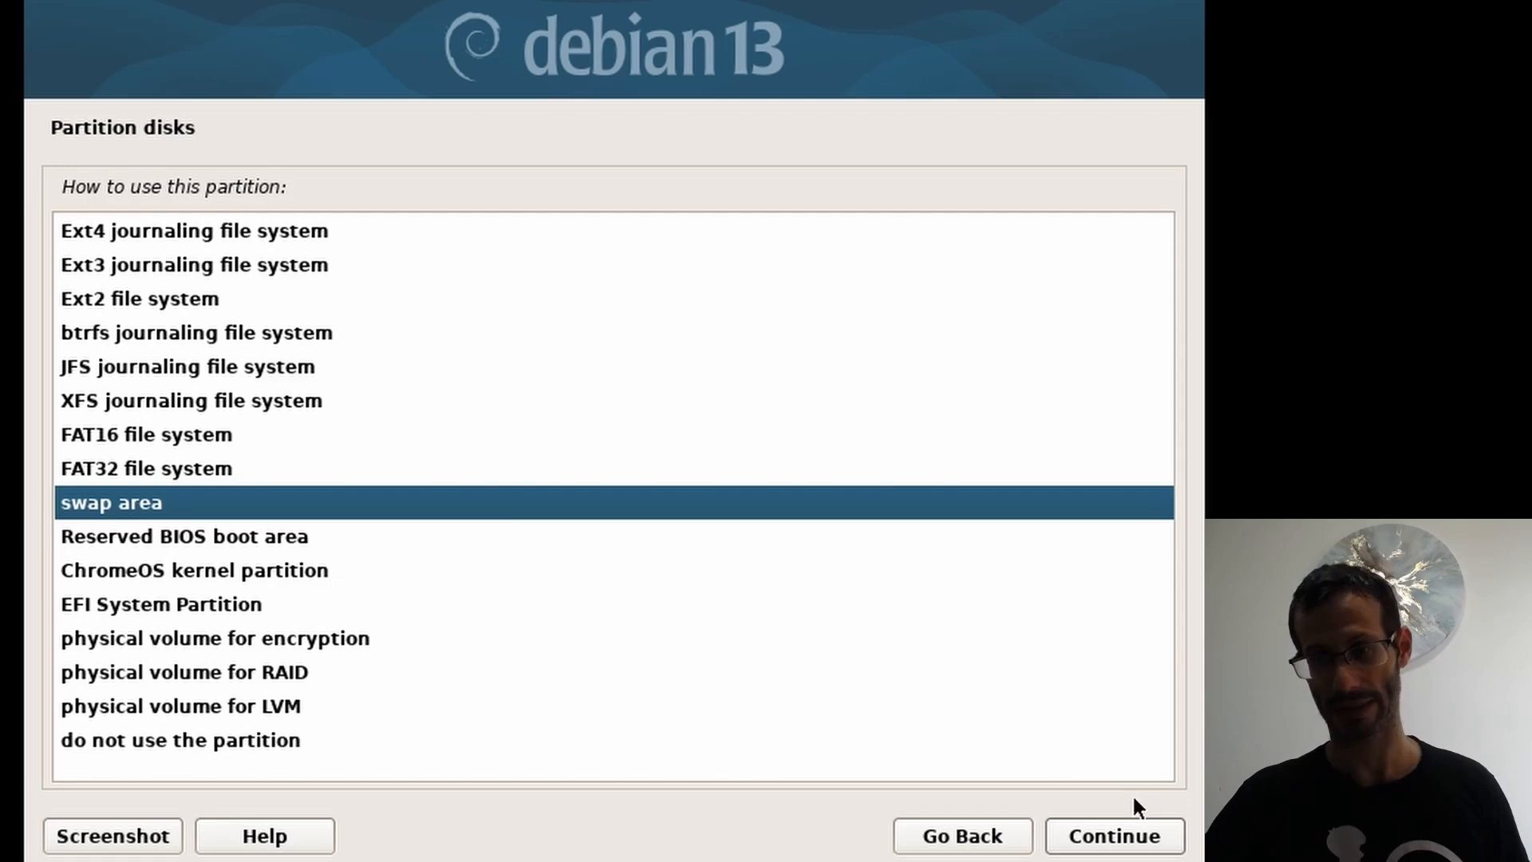
click(1126, 835)
click(256, 464)
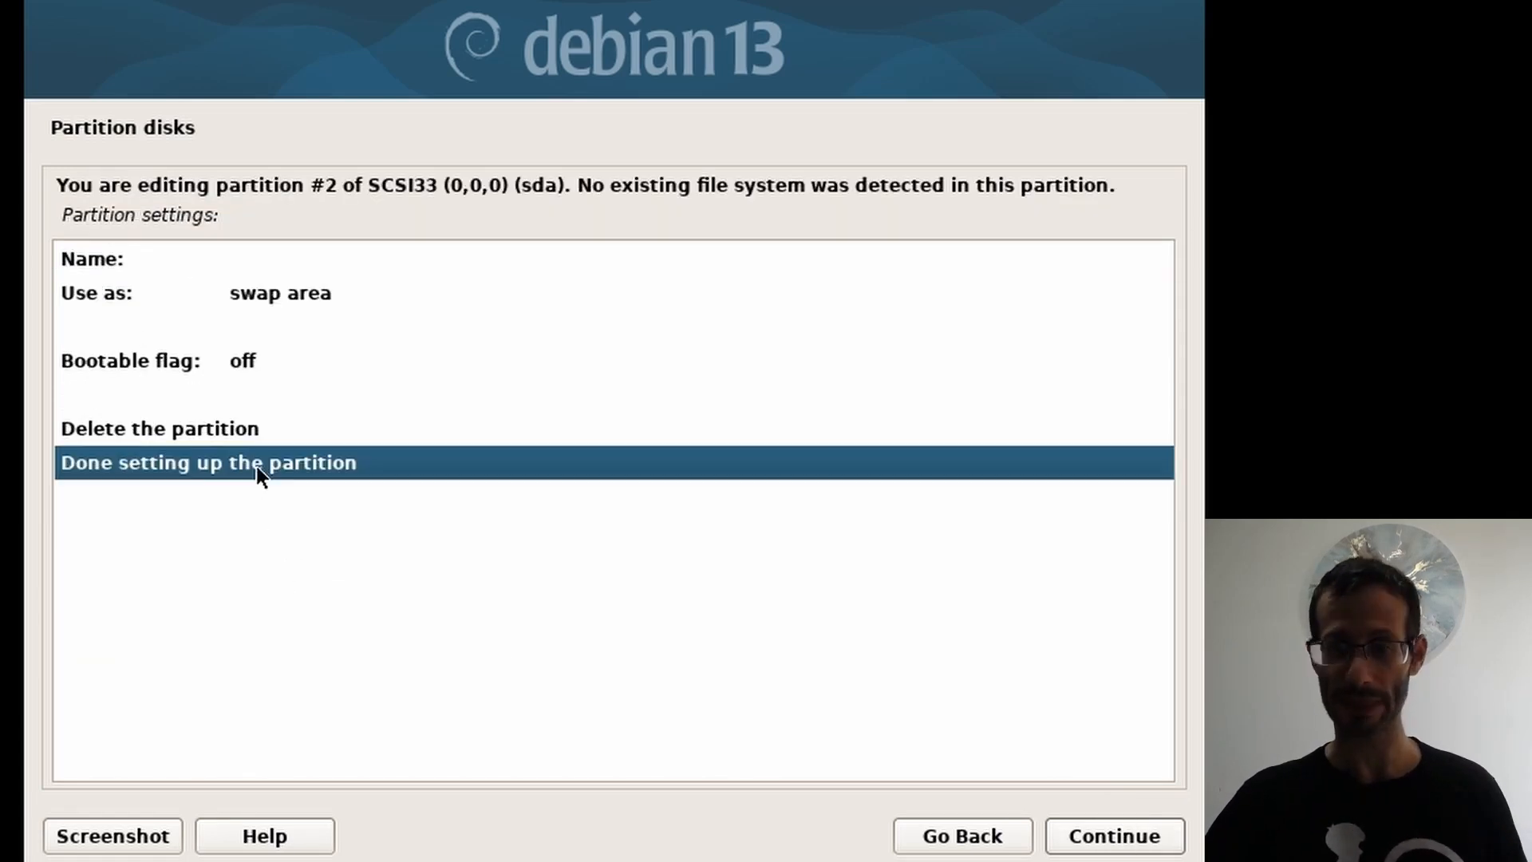
click(1090, 837)
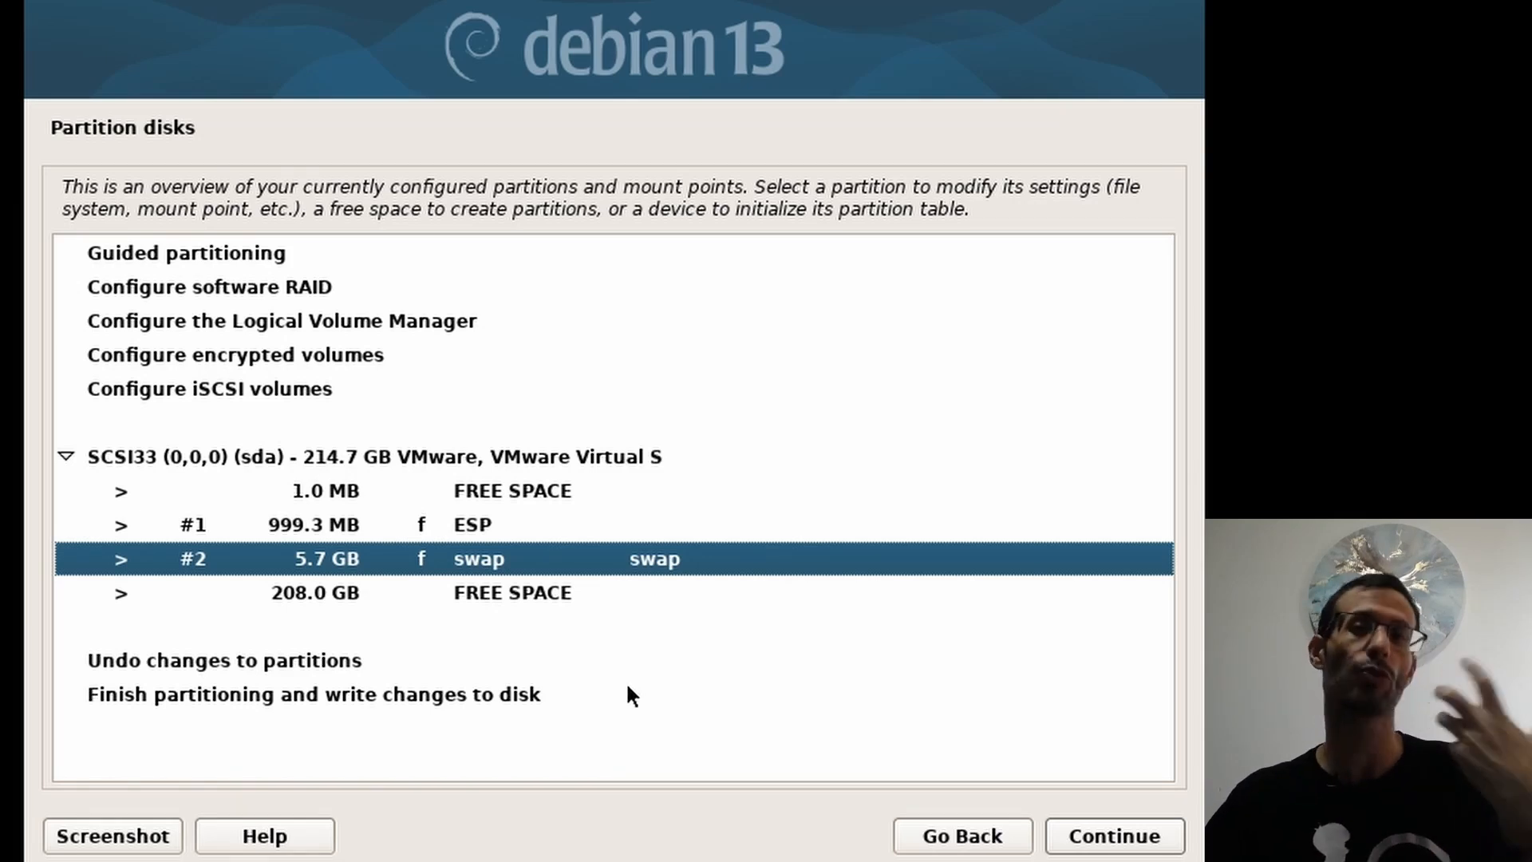
Step: Choose to create a new partition in the 208.0 GB free space
click(311, 594)
click(1113, 846)
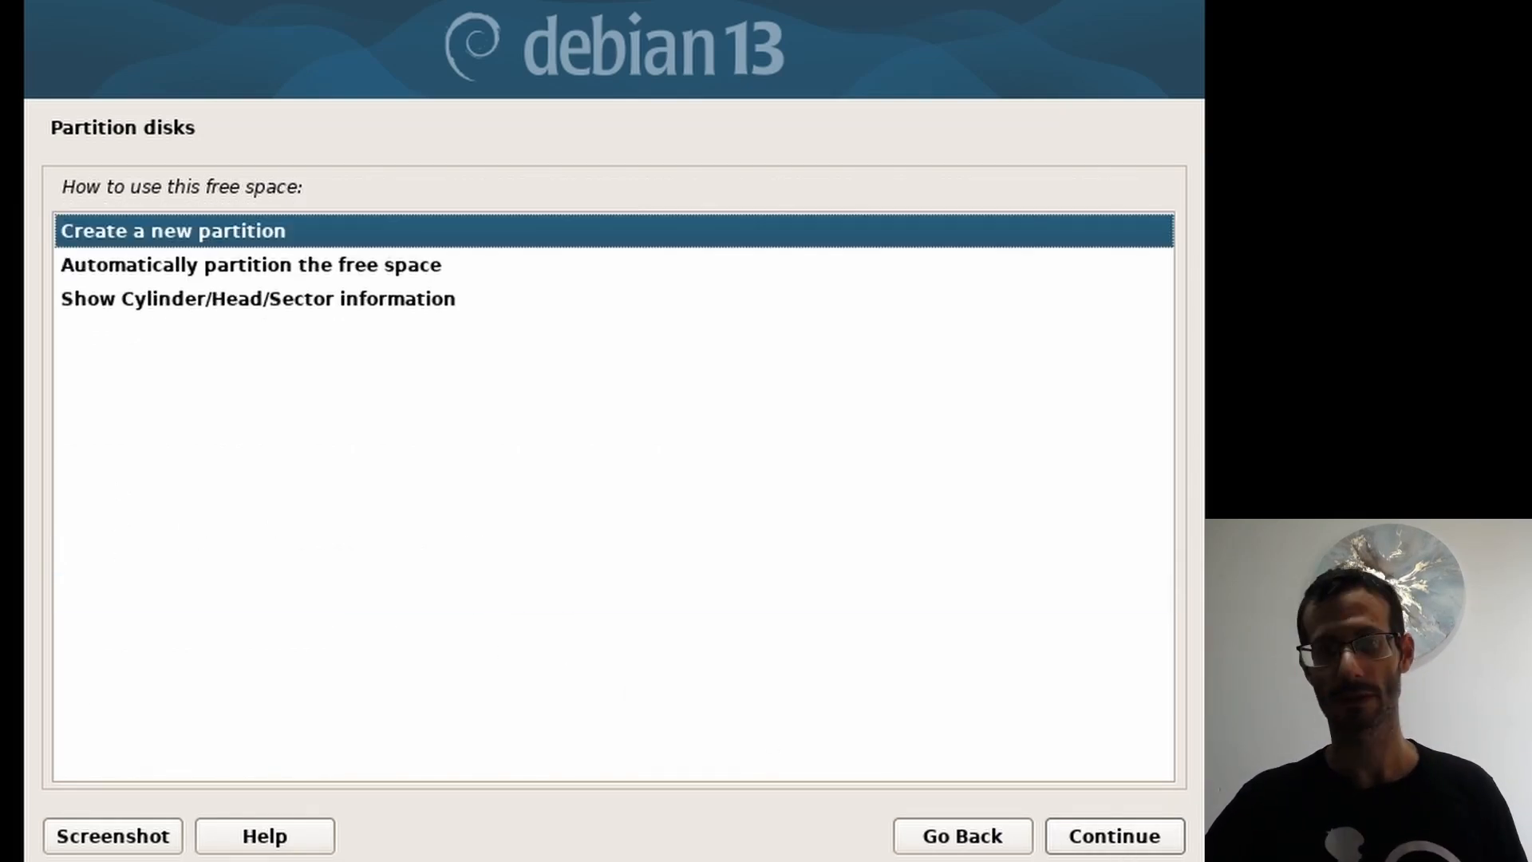
click(1101, 837)
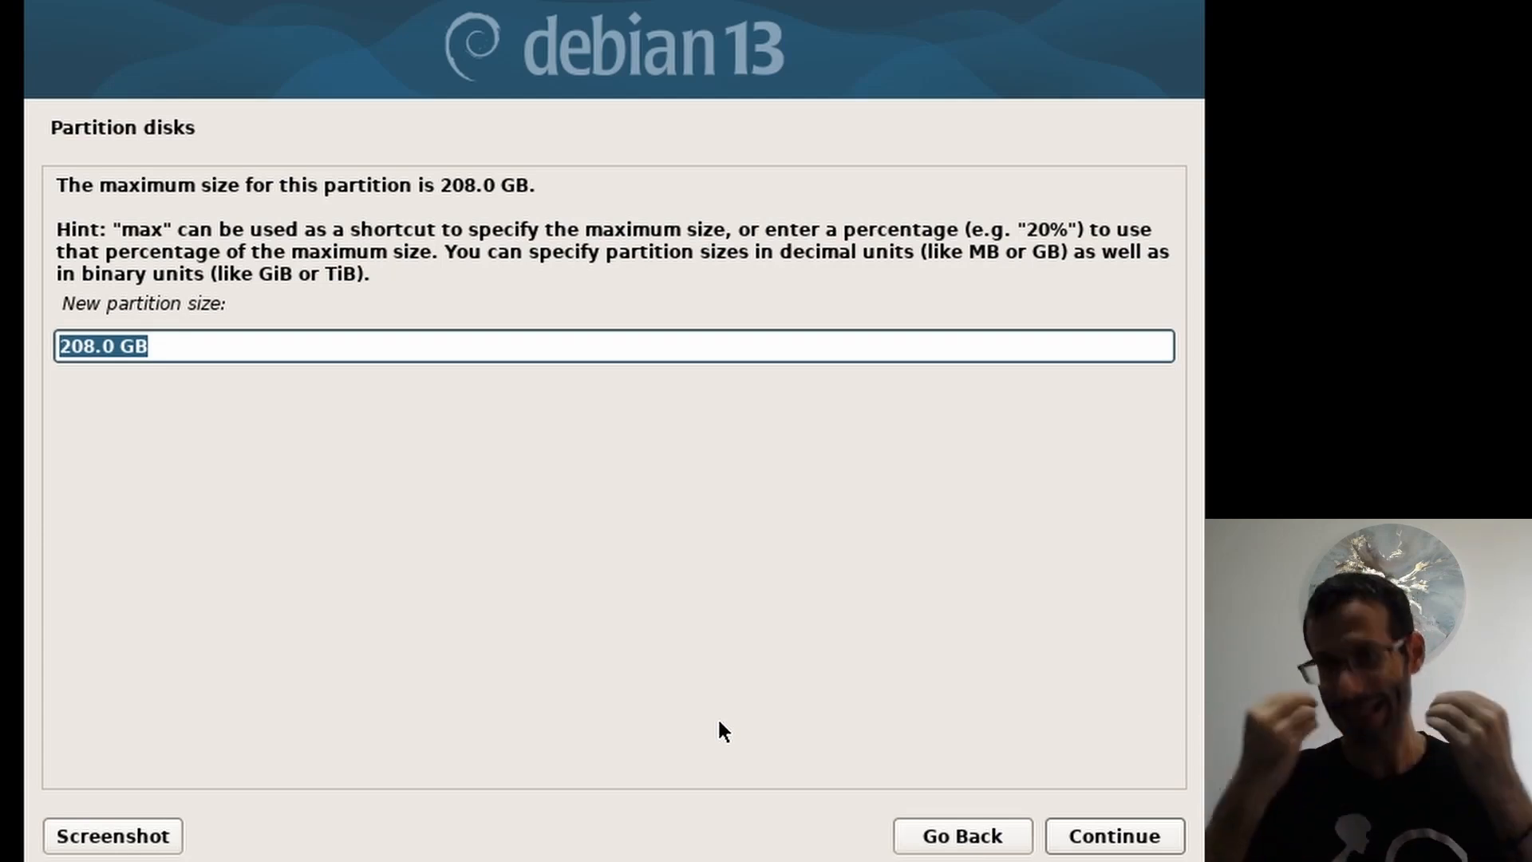
Step: Make a 90 GB partition at the beginning, mounted at /, and finish its setup
key(Home)
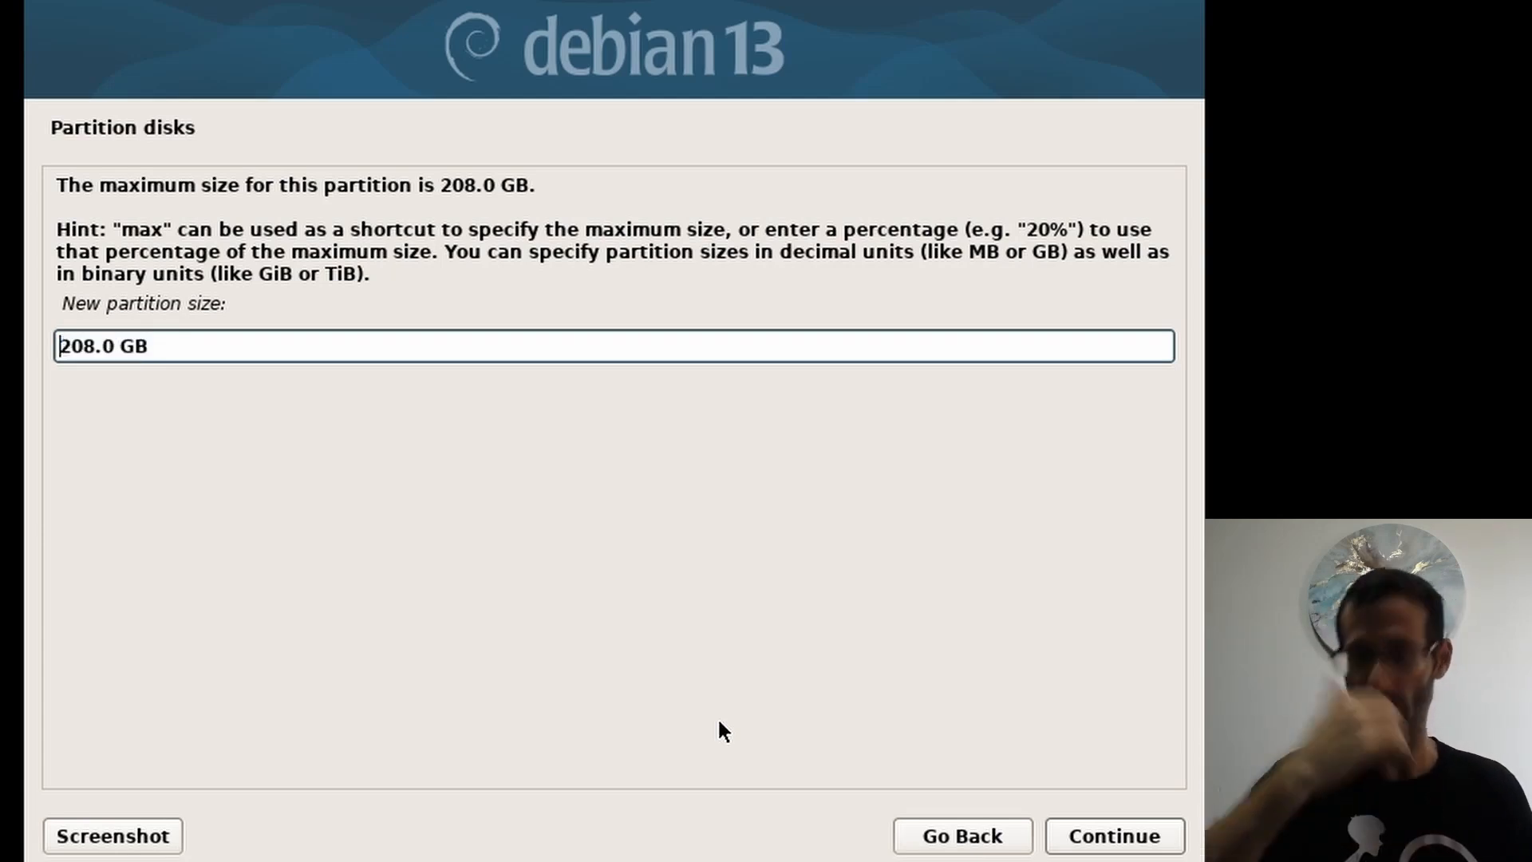
key(shift+Right)
key(shift+Right)
key(shift+Right)
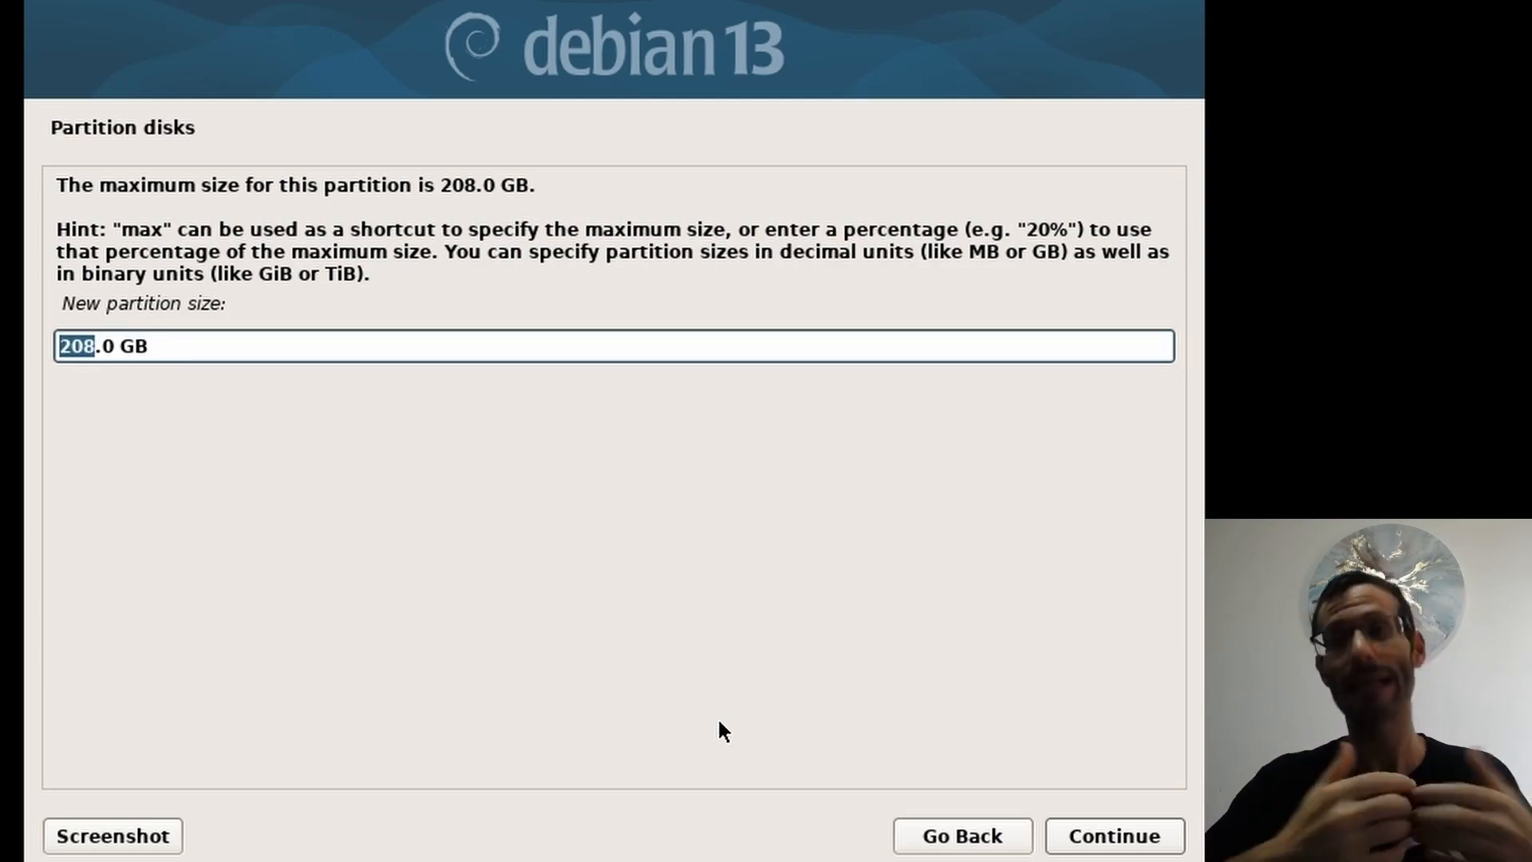
text(90)
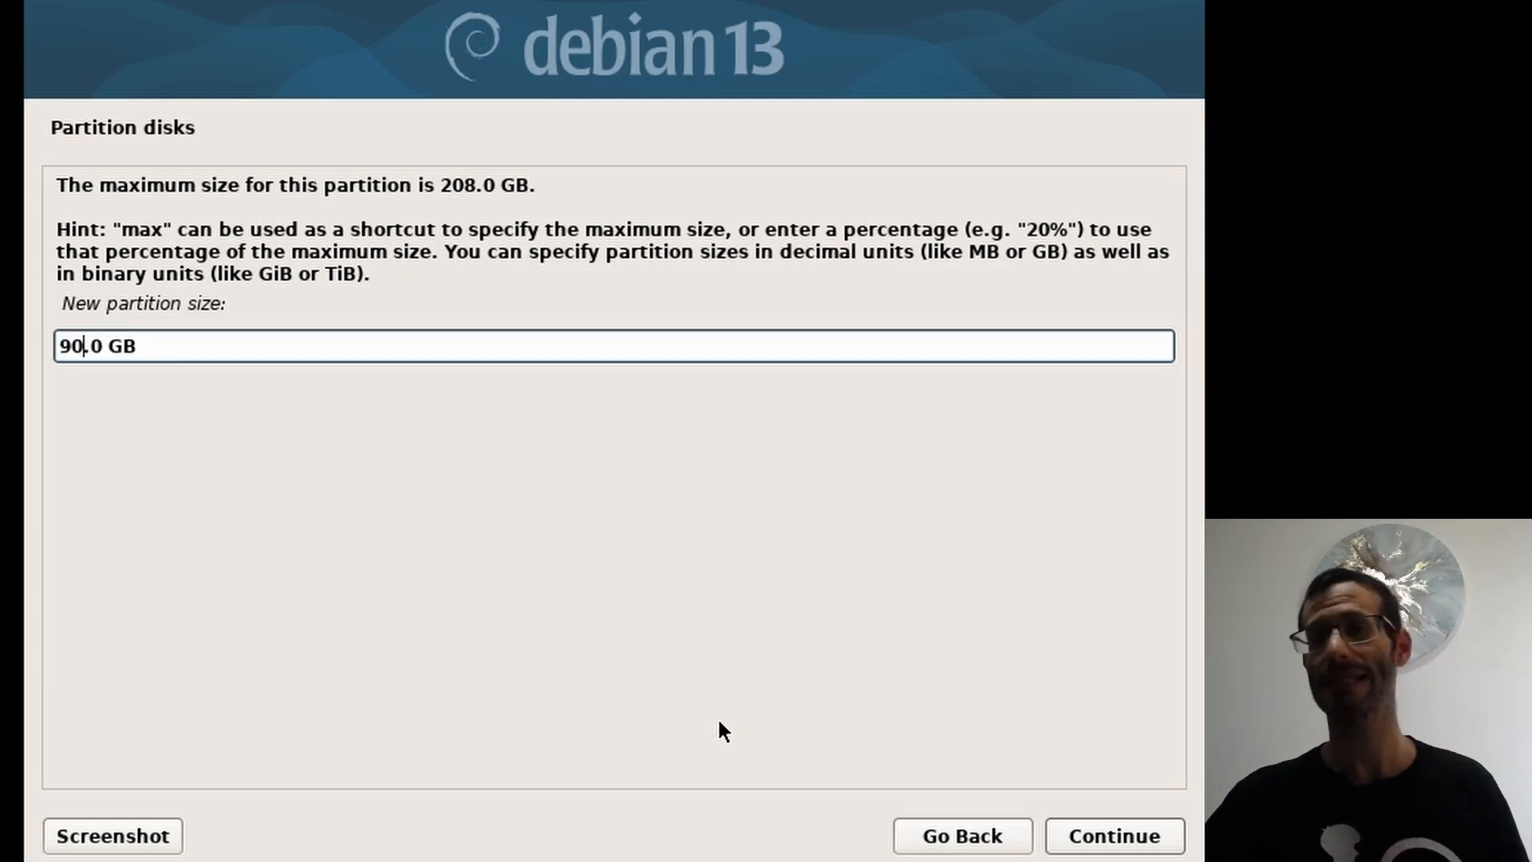
click(1106, 838)
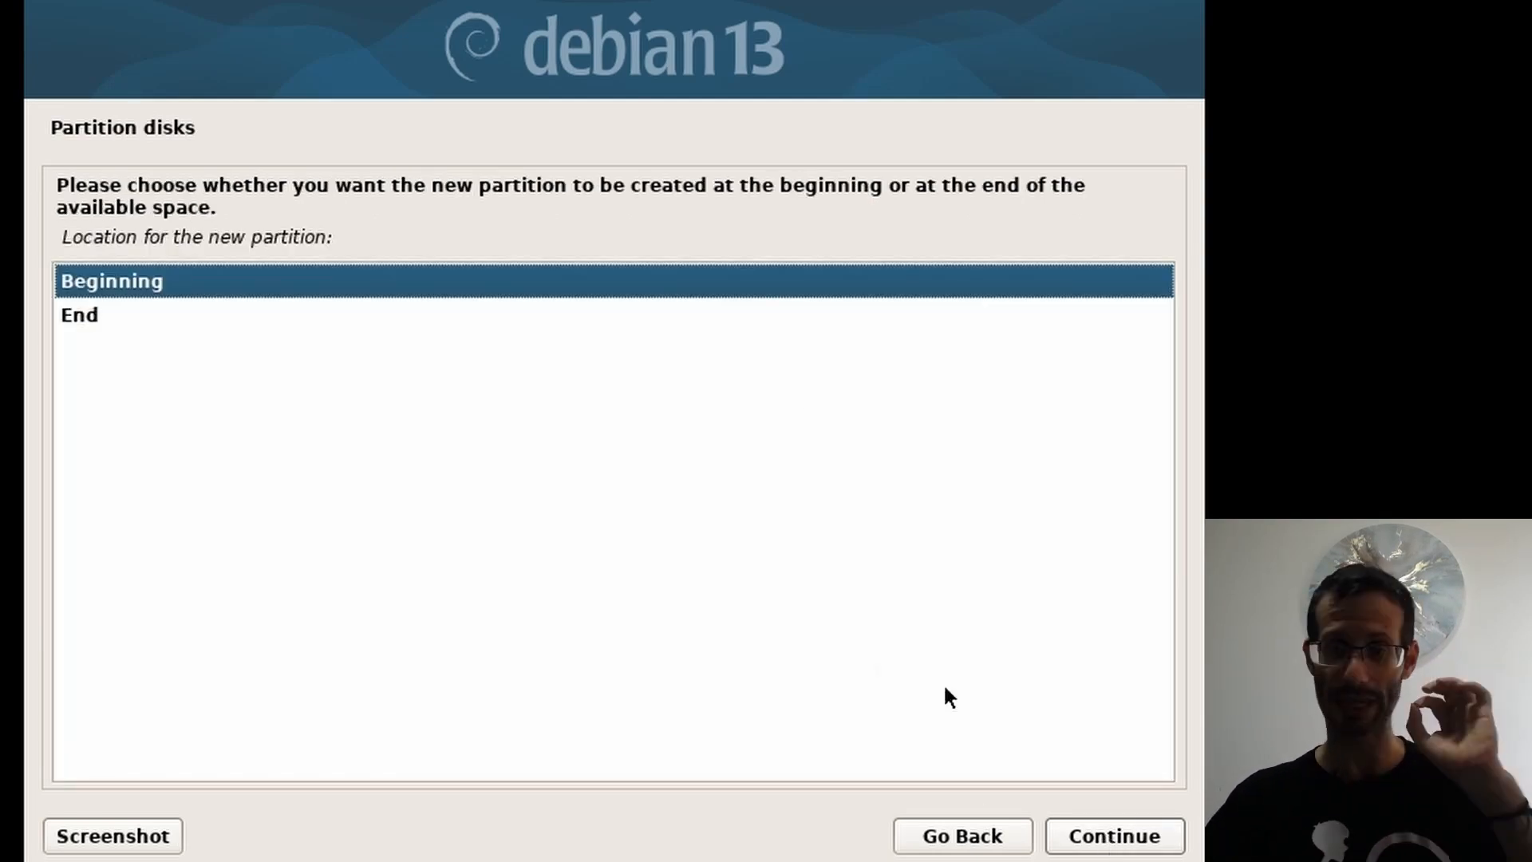
click(1109, 833)
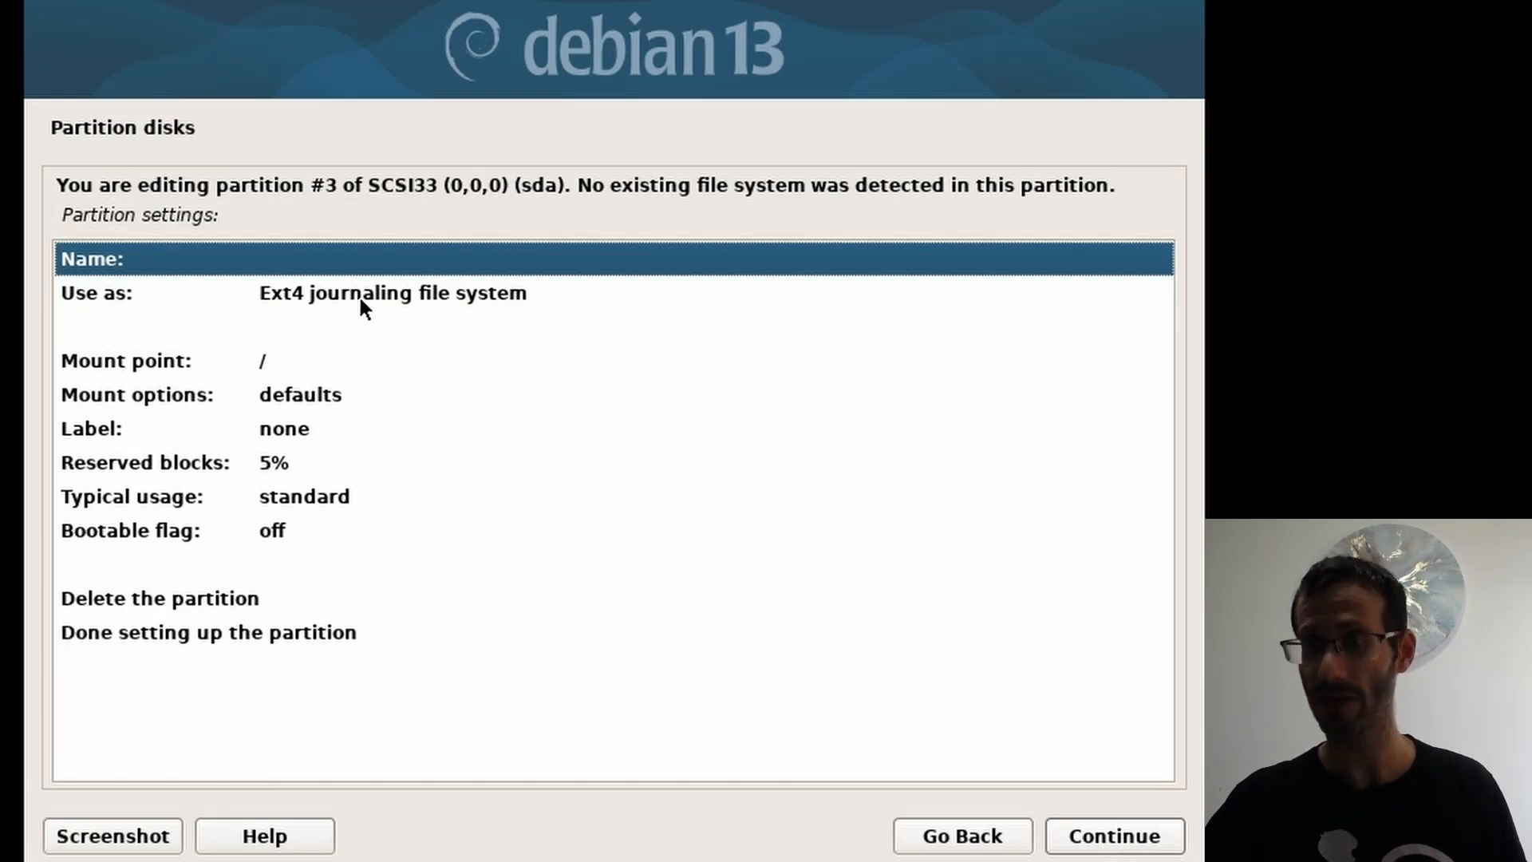
click(290, 364)
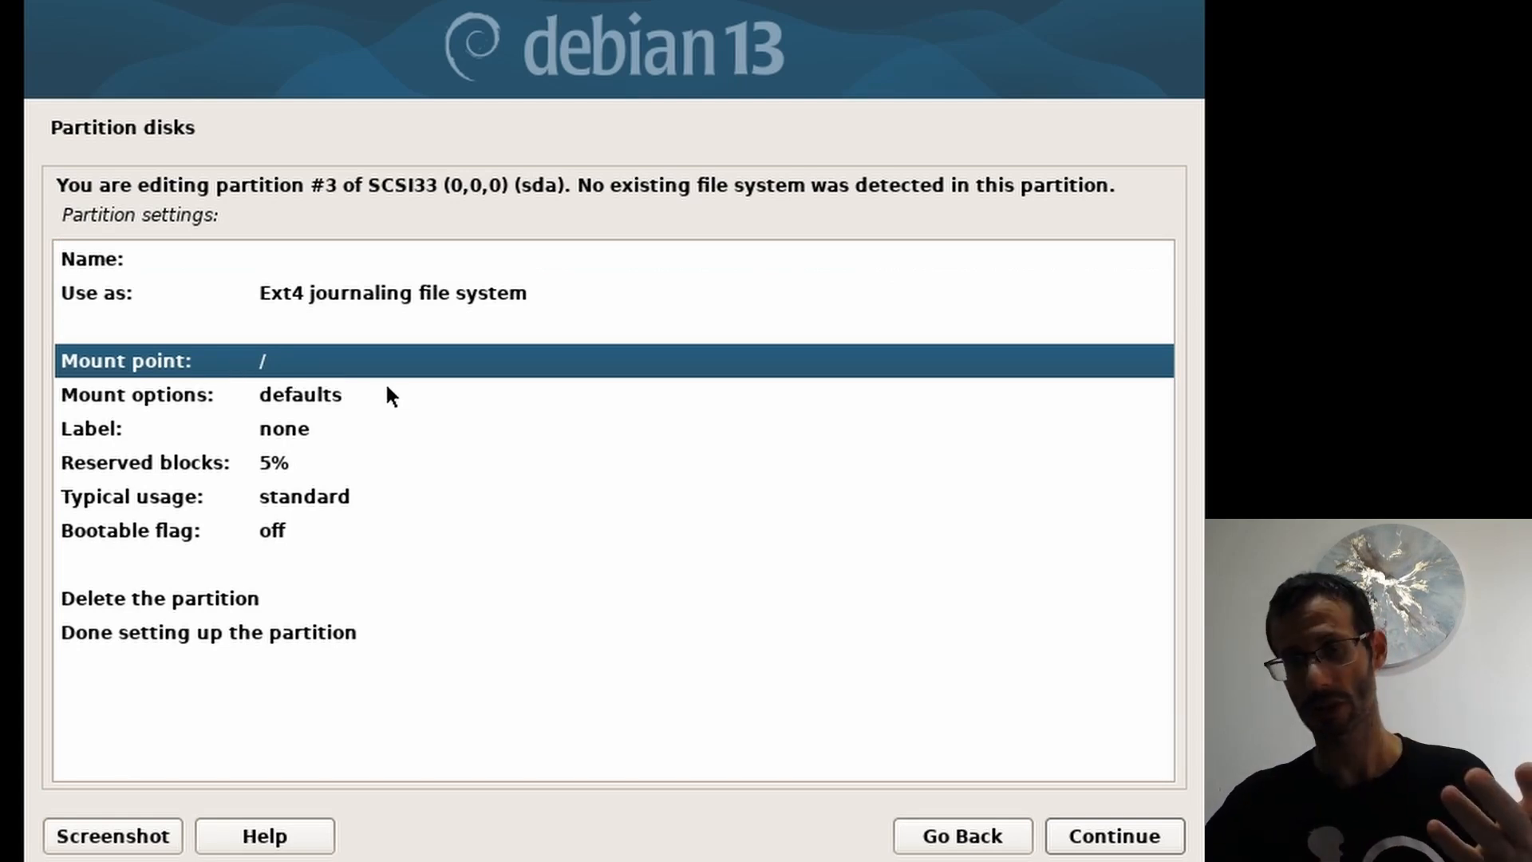
click(217, 630)
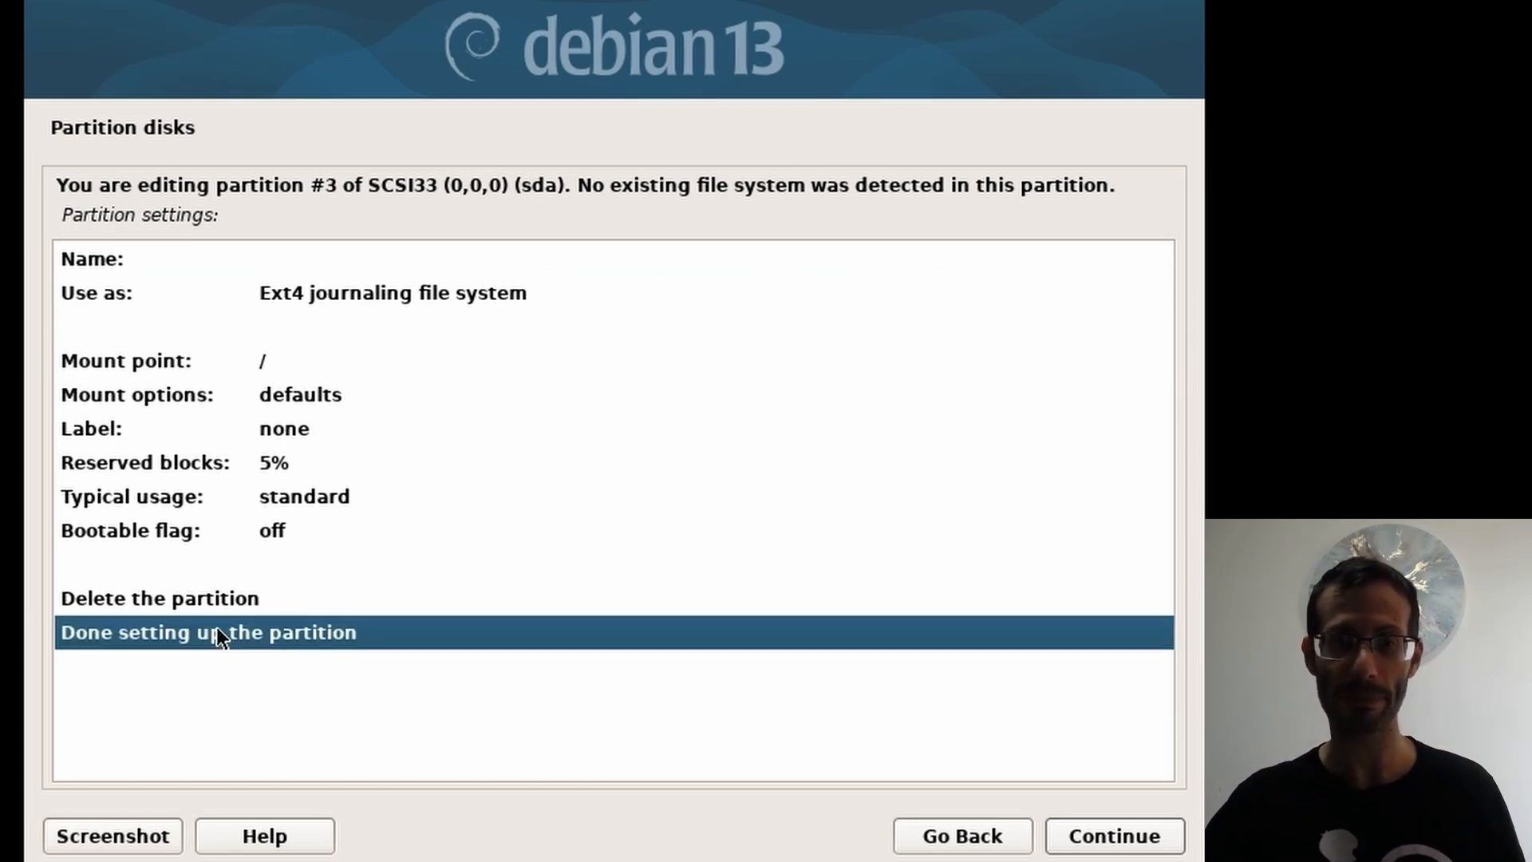
click(1097, 838)
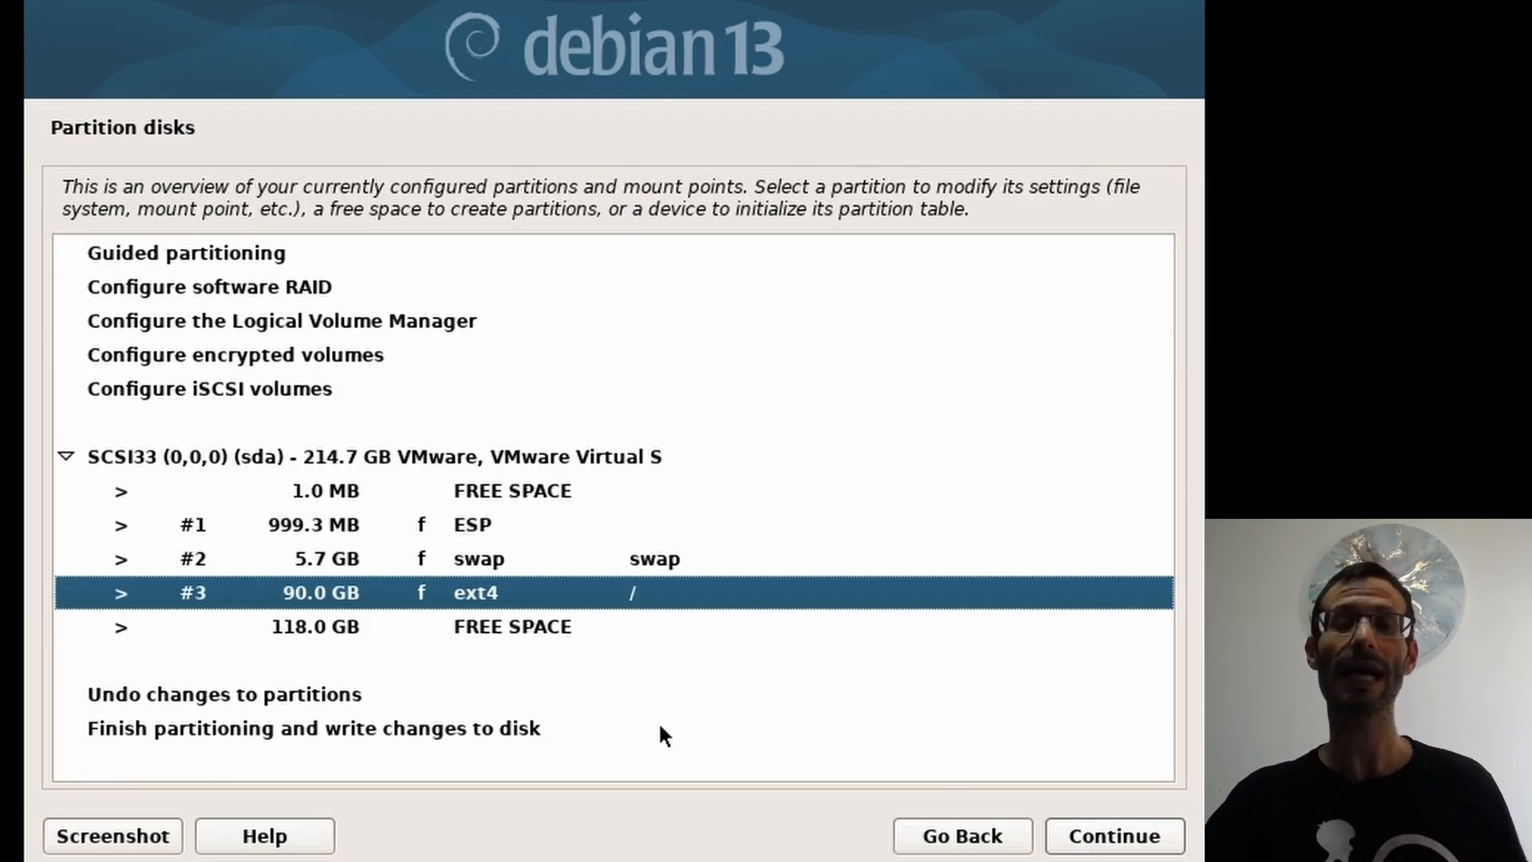
Step: Create a 118.0 GB ext4 partition #4 from all remaining space, mounted at /home
click(343, 635)
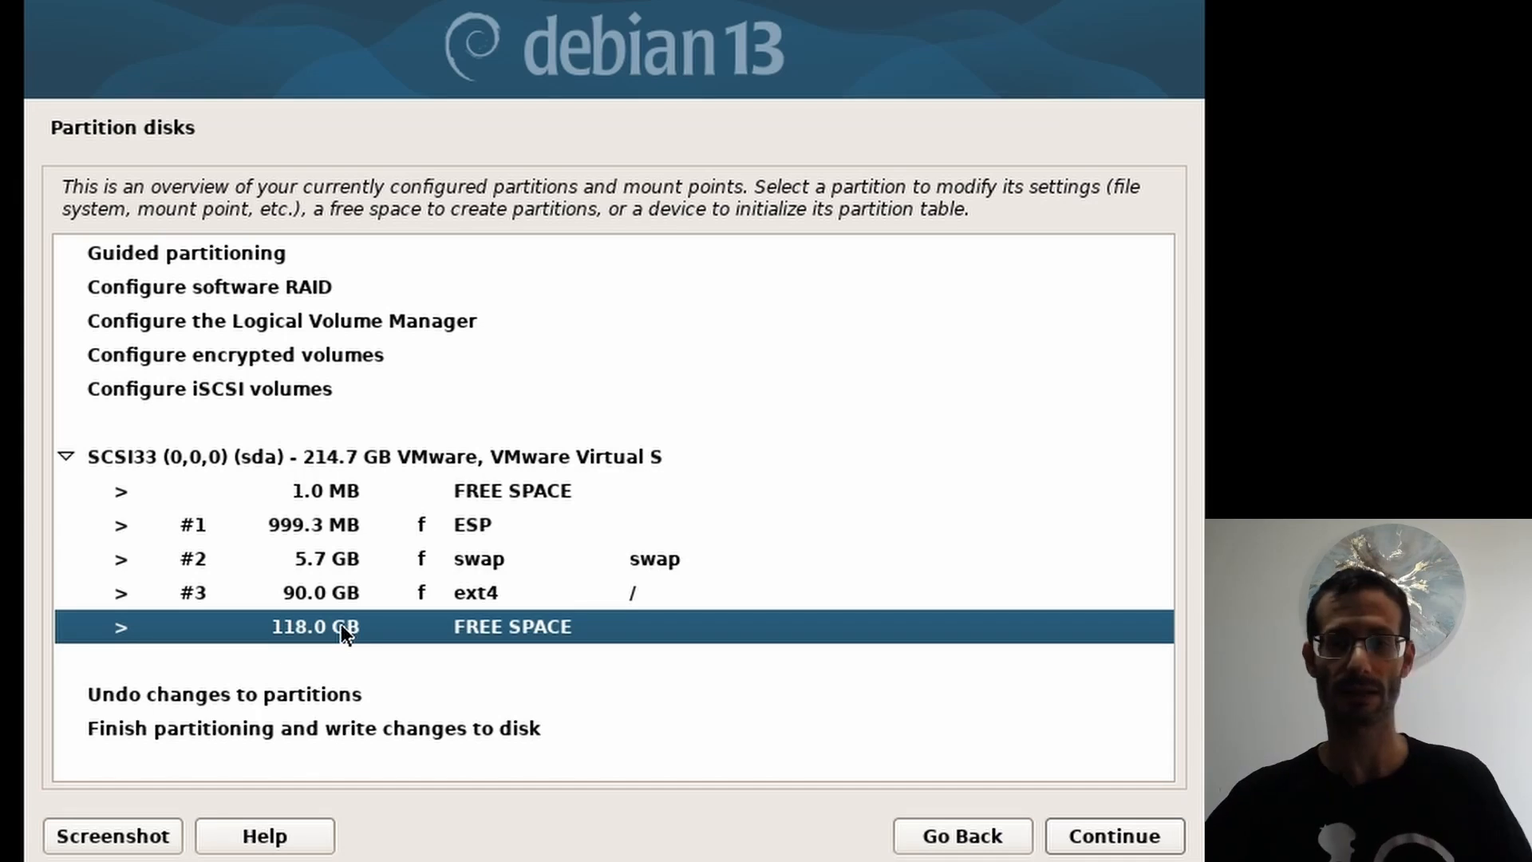
click(1089, 837)
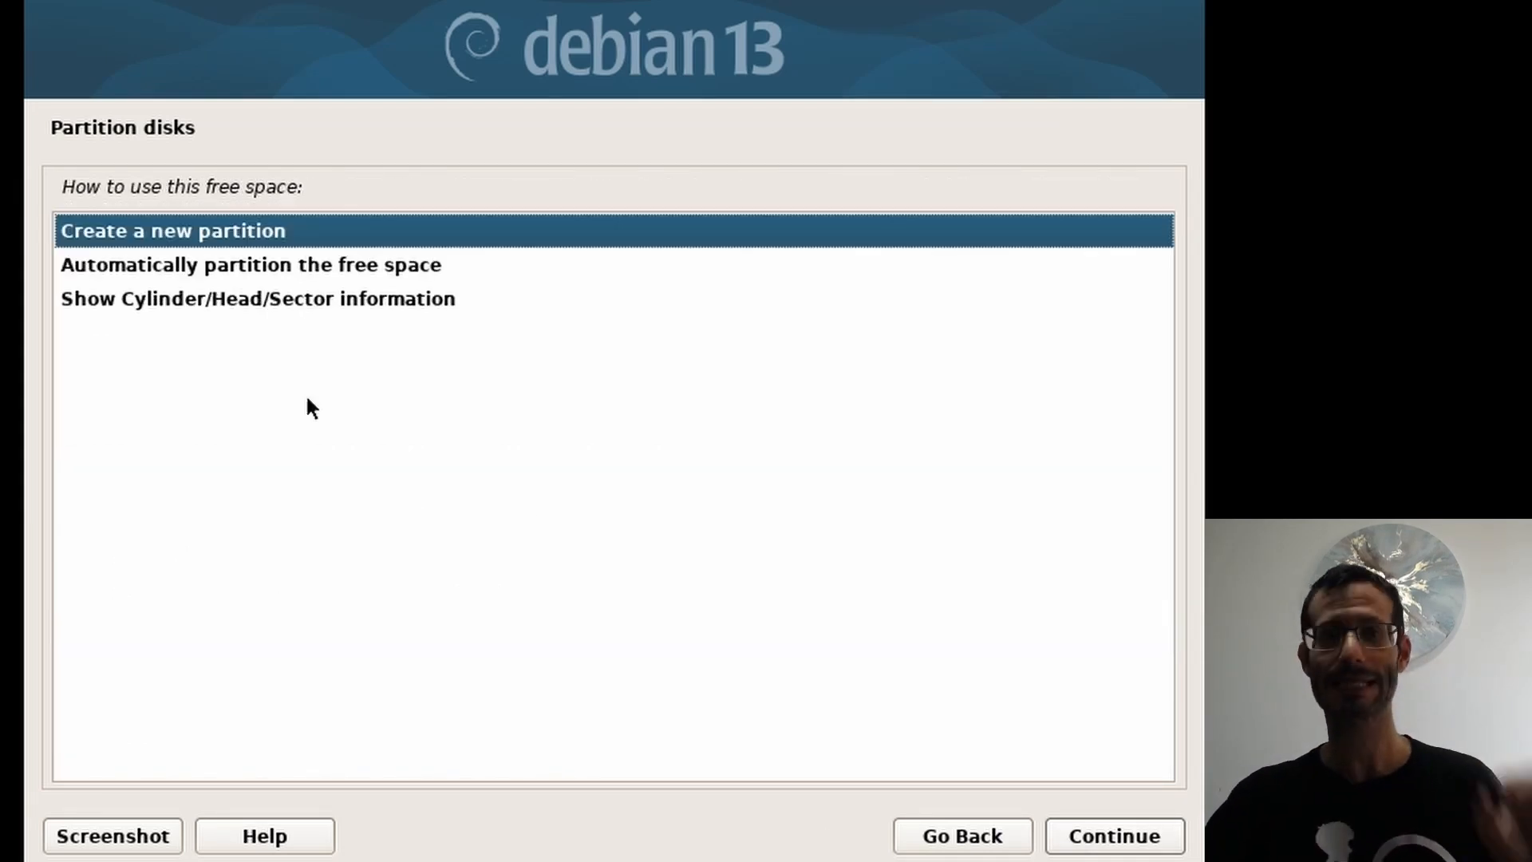
click(1121, 840)
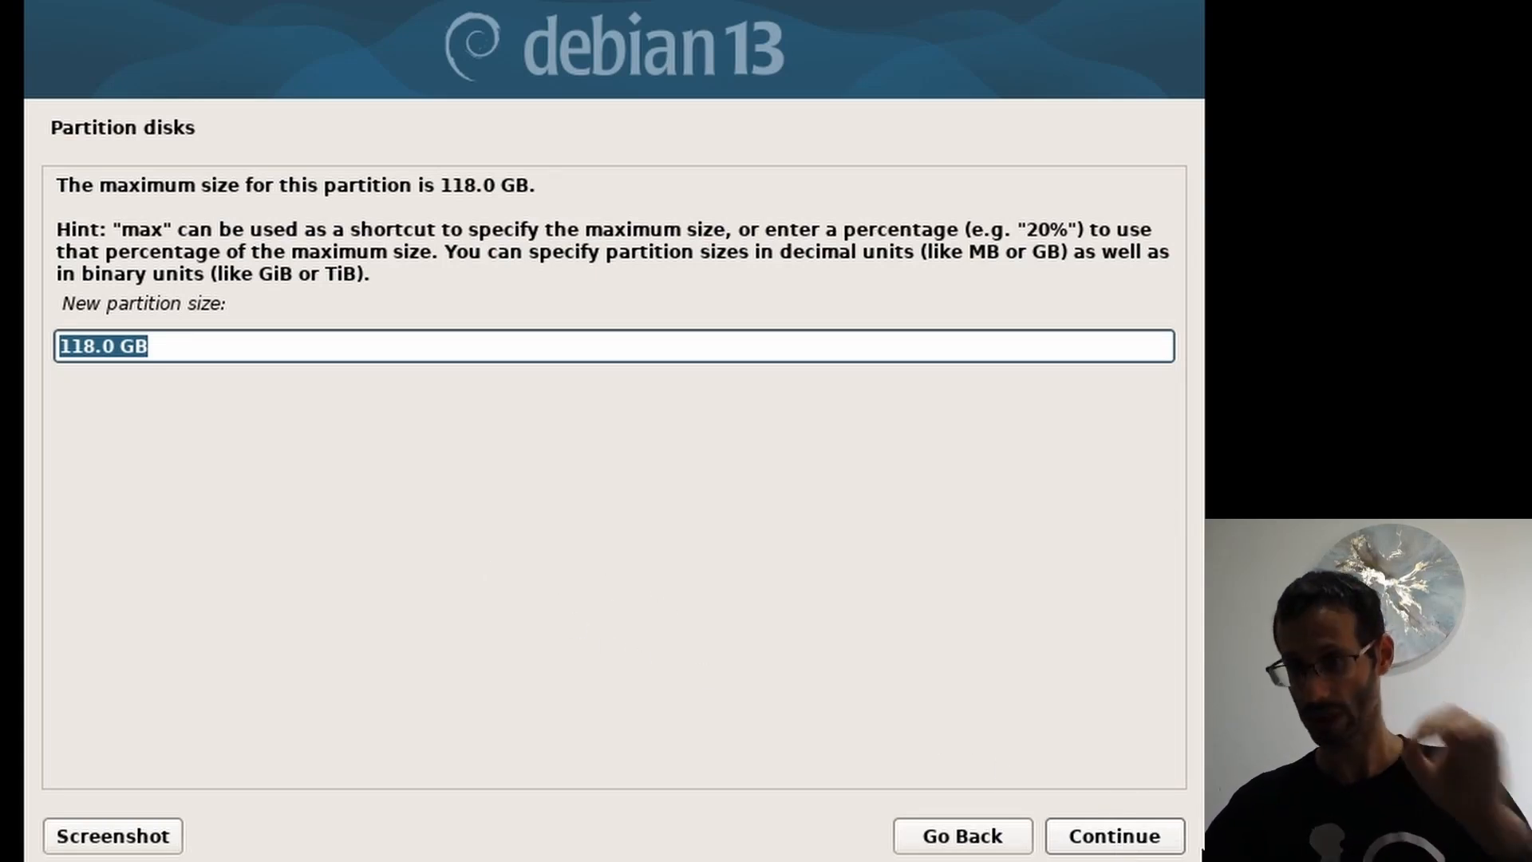
click(1114, 838)
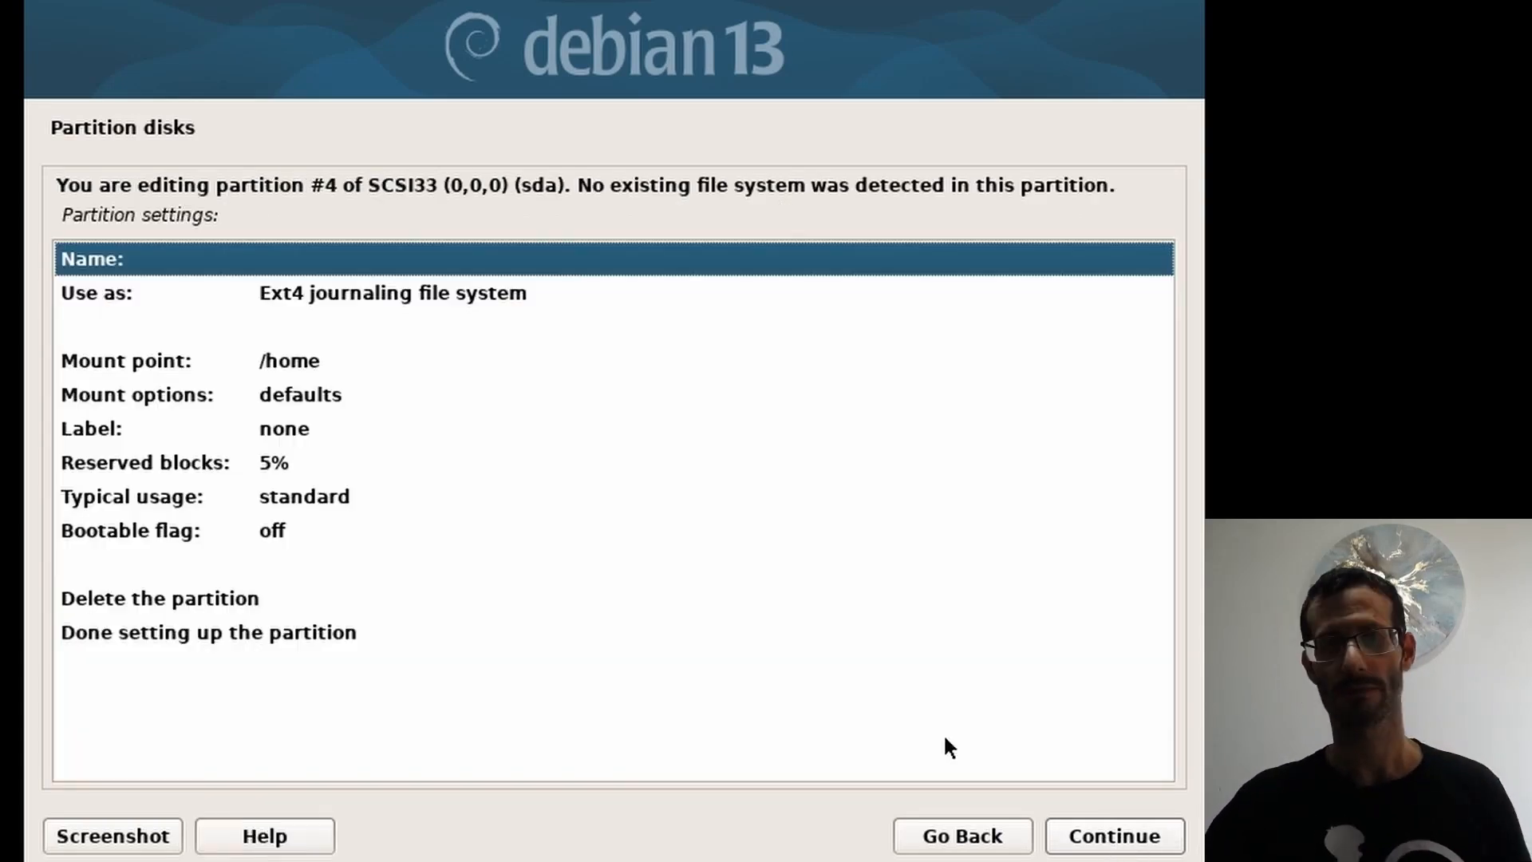
click(377, 292)
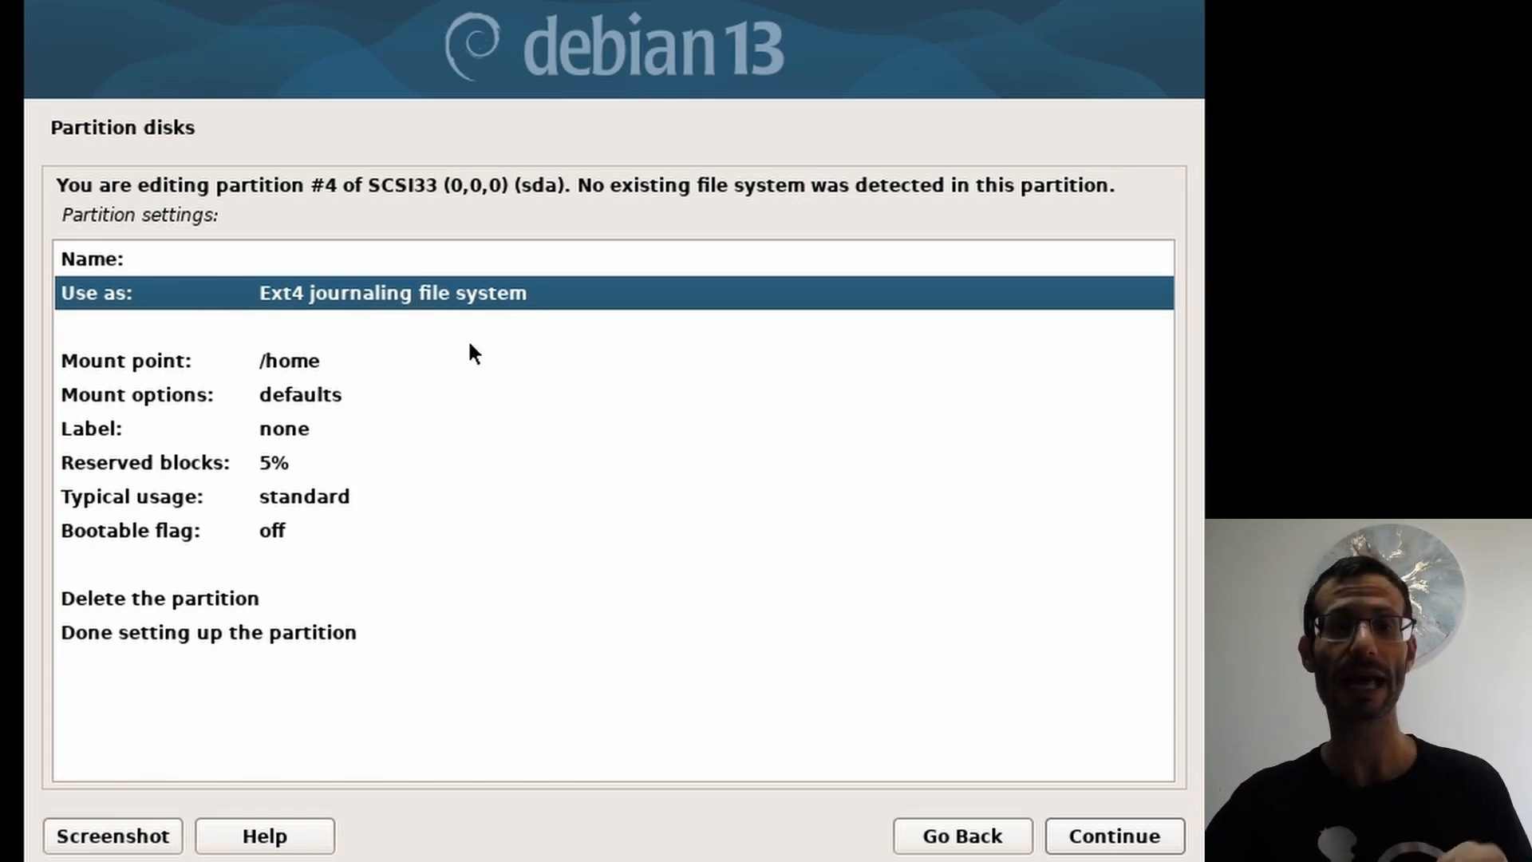
click(304, 359)
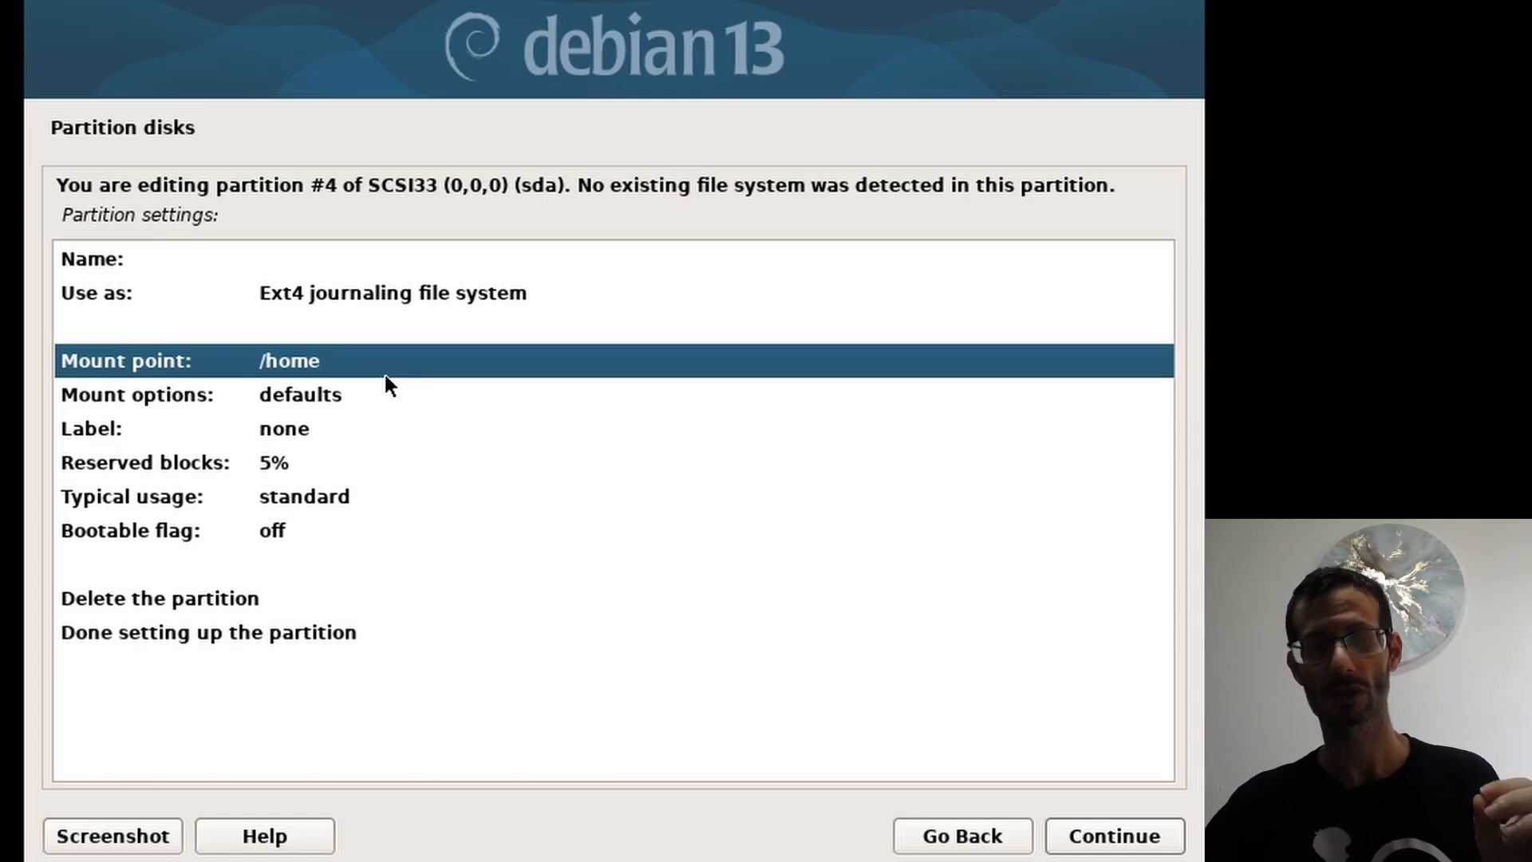
click(319, 629)
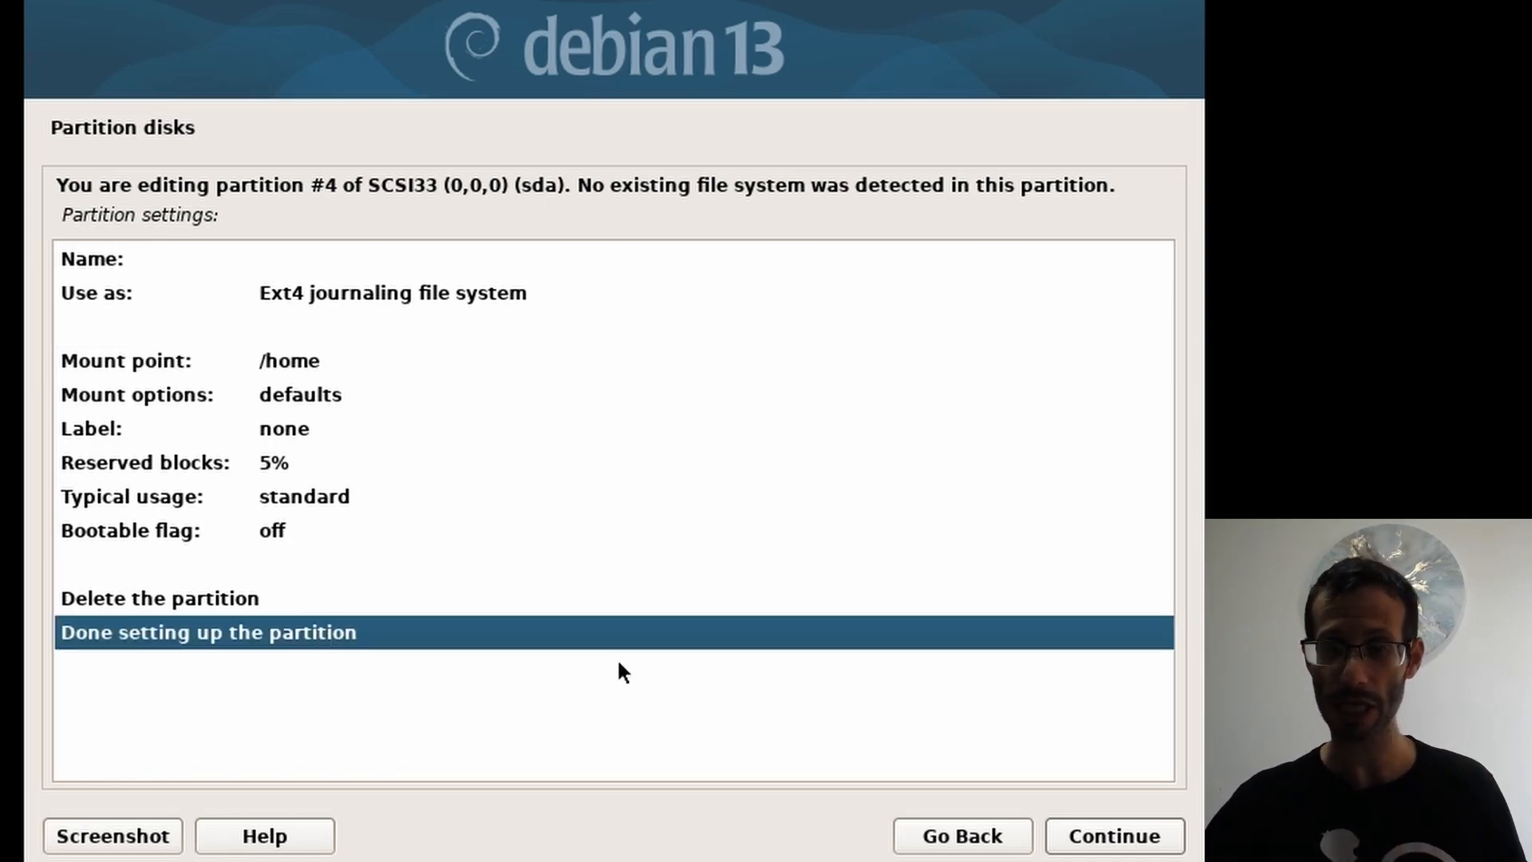
click(1112, 840)
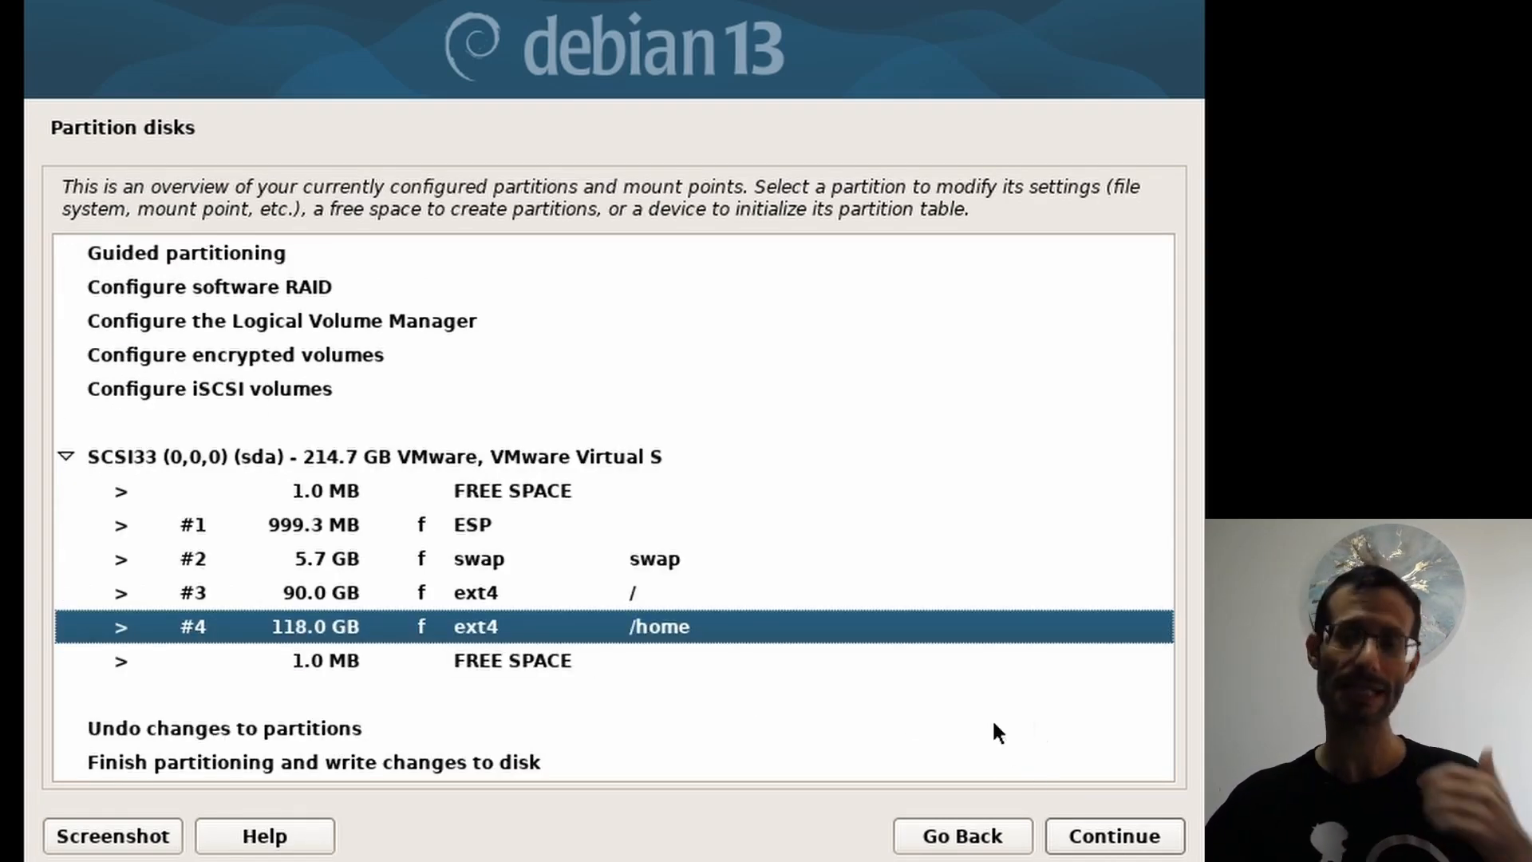
click(490, 661)
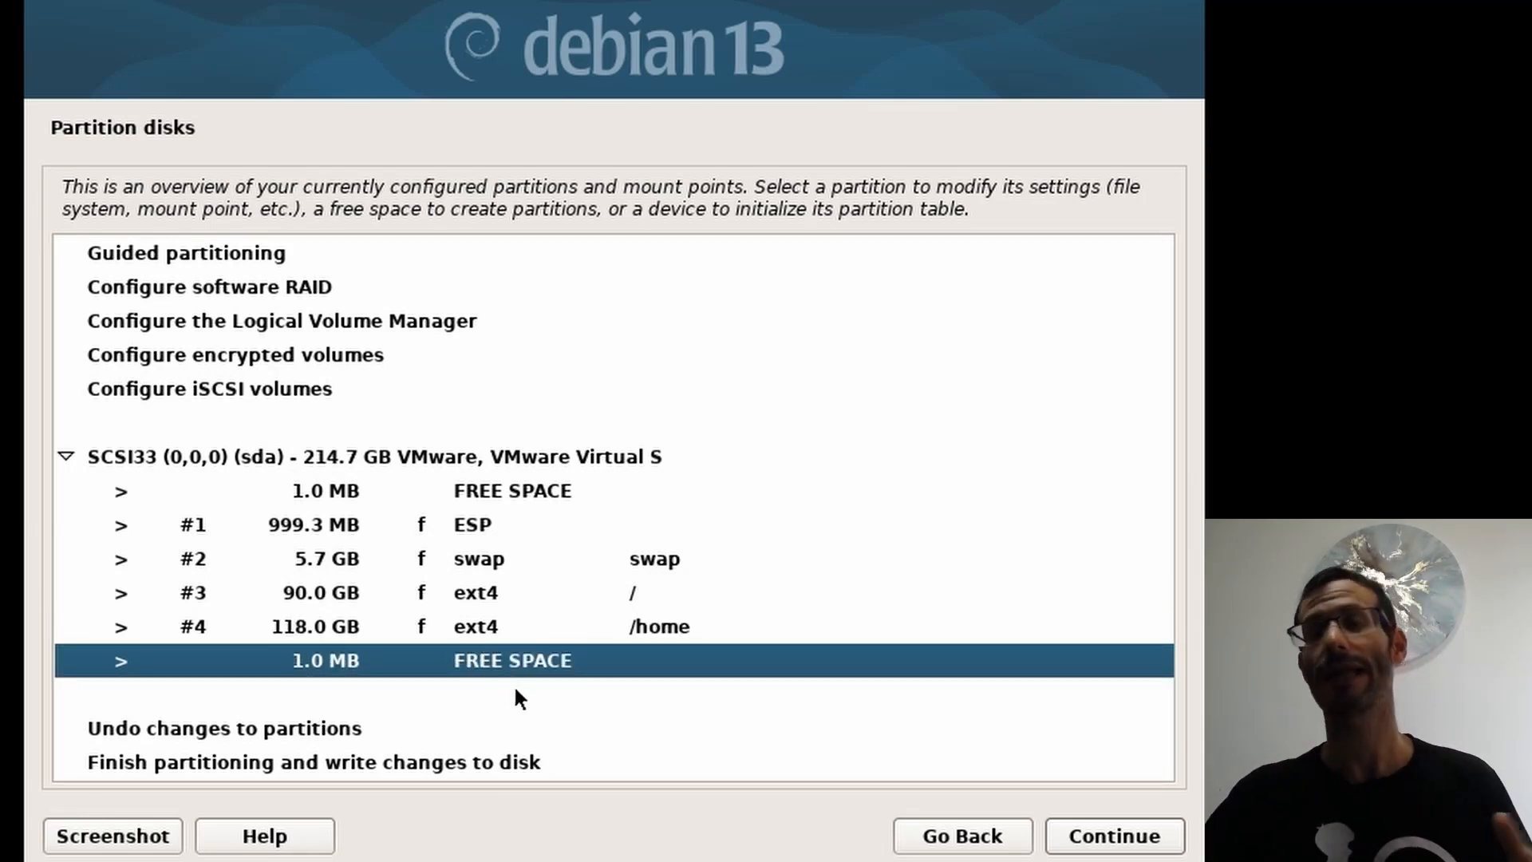
click(359, 526)
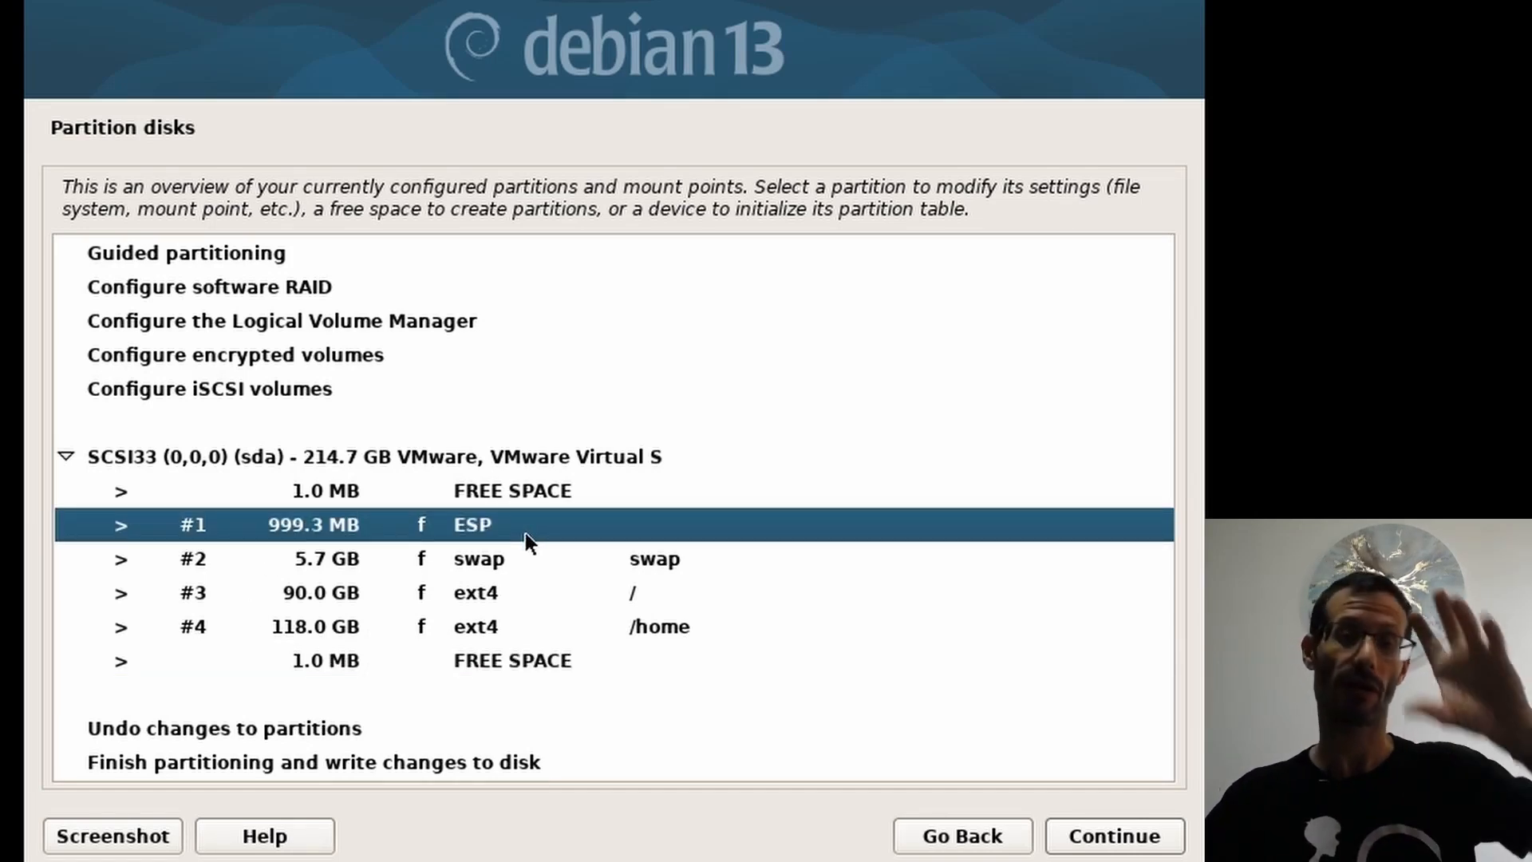
click(439, 562)
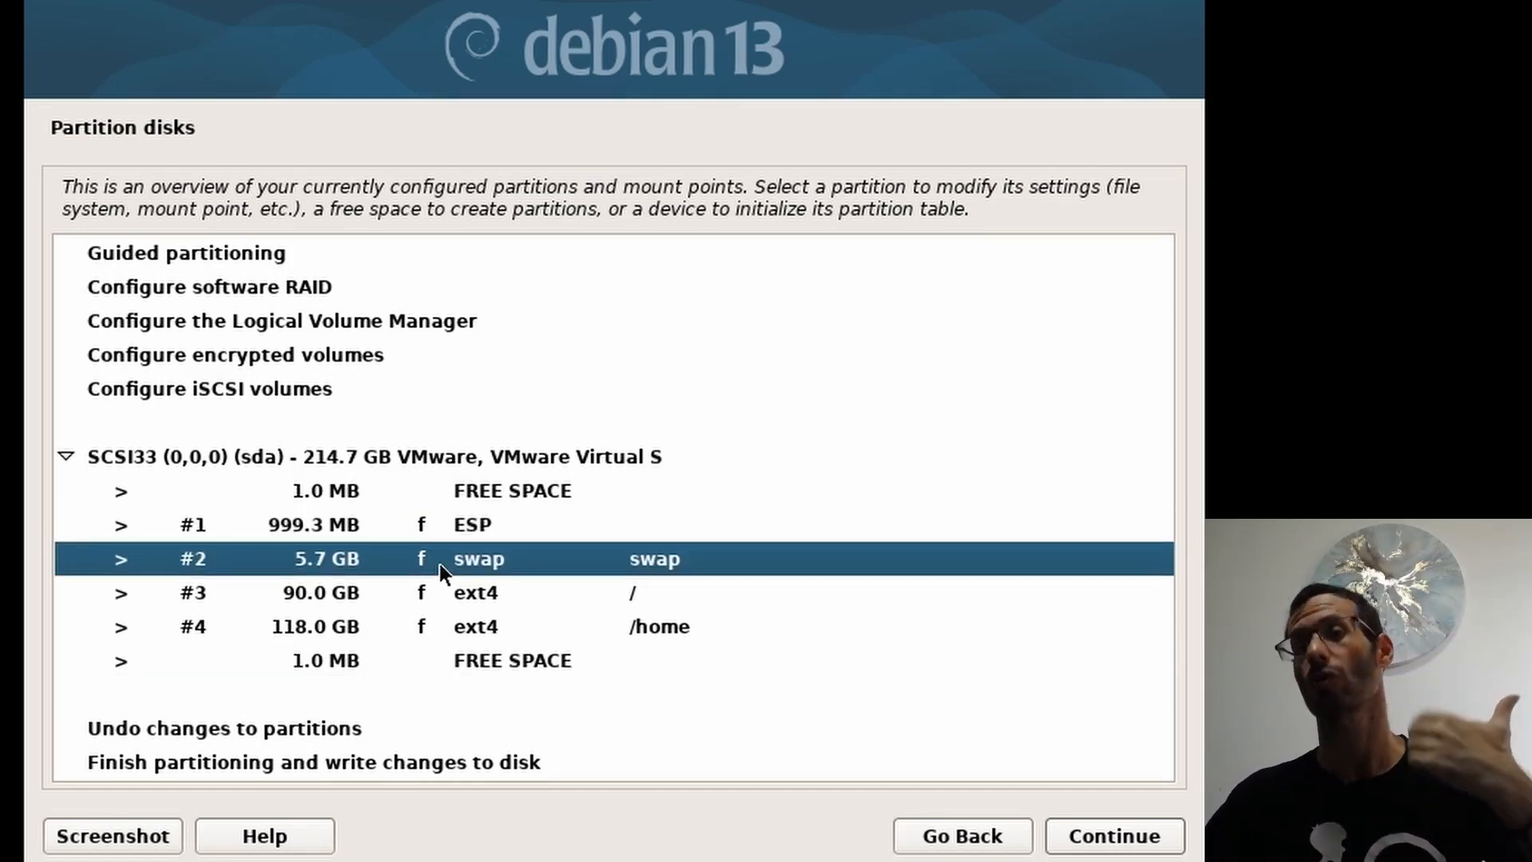
click(358, 591)
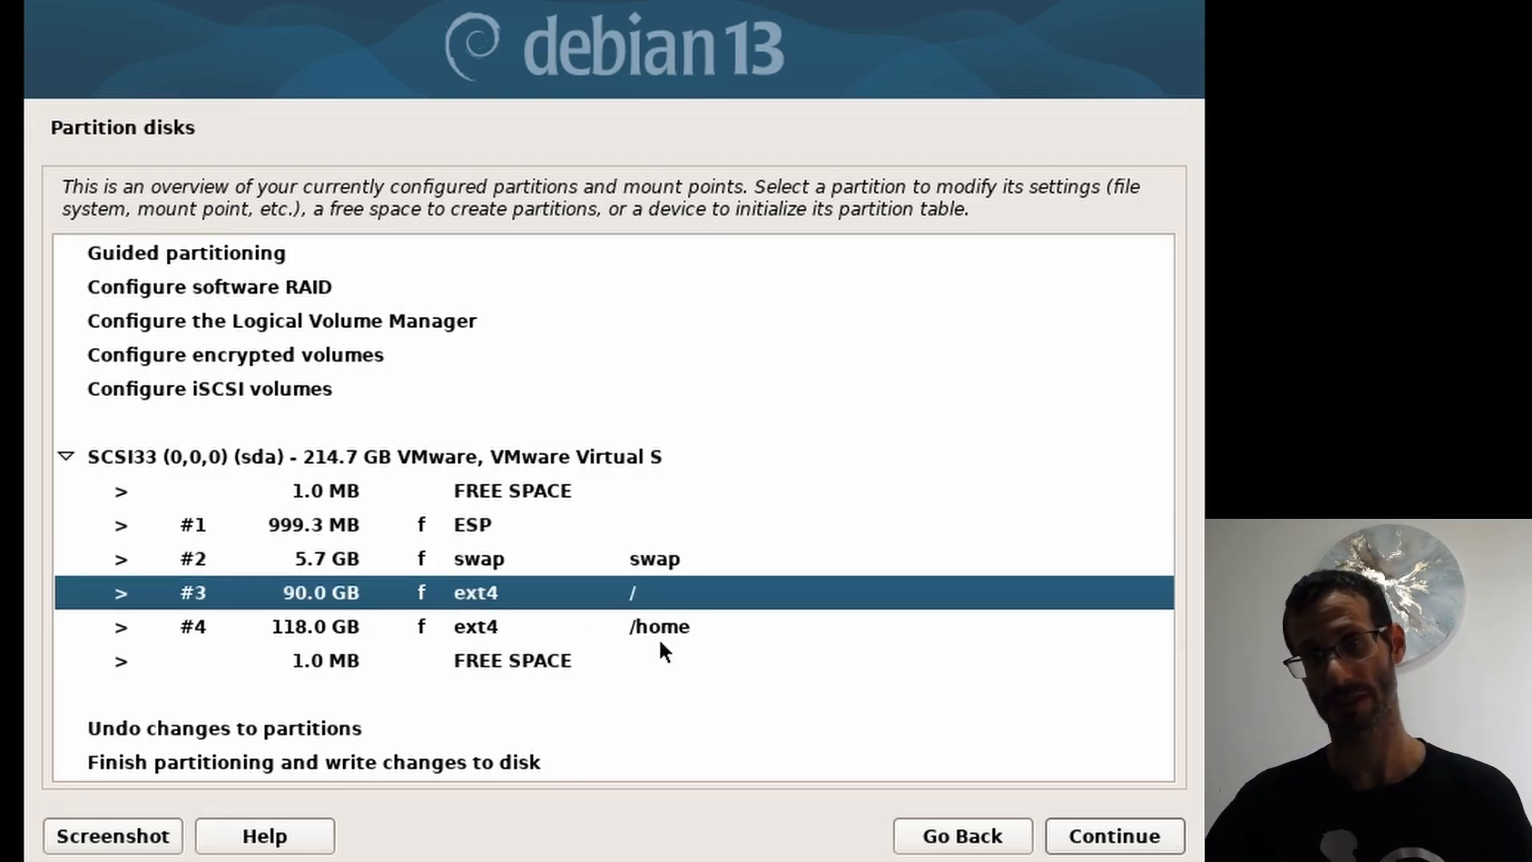
click(534, 629)
click(571, 592)
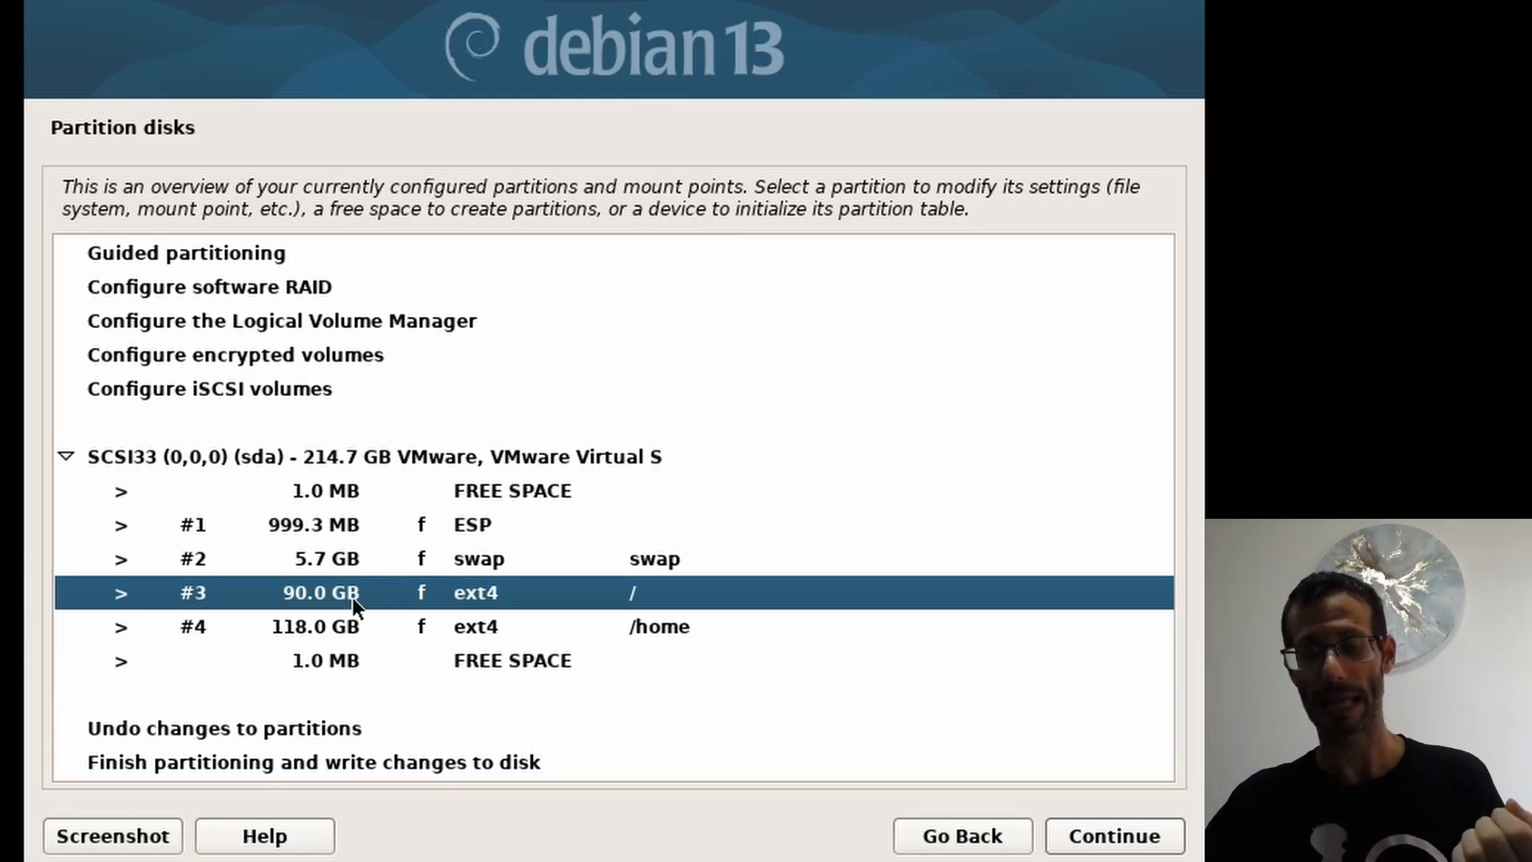
click(369, 628)
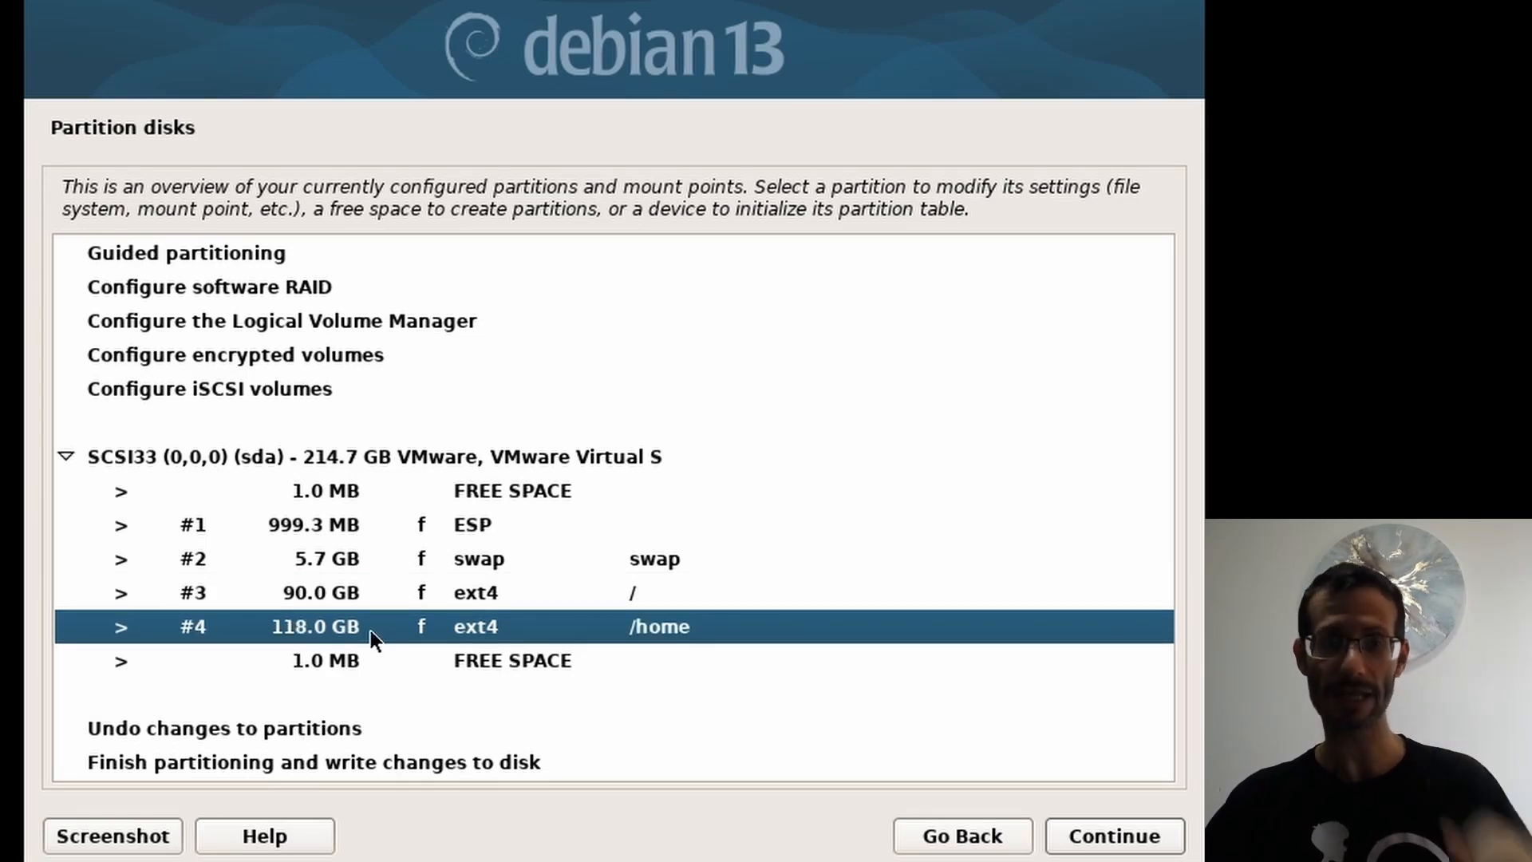
click(292, 763)
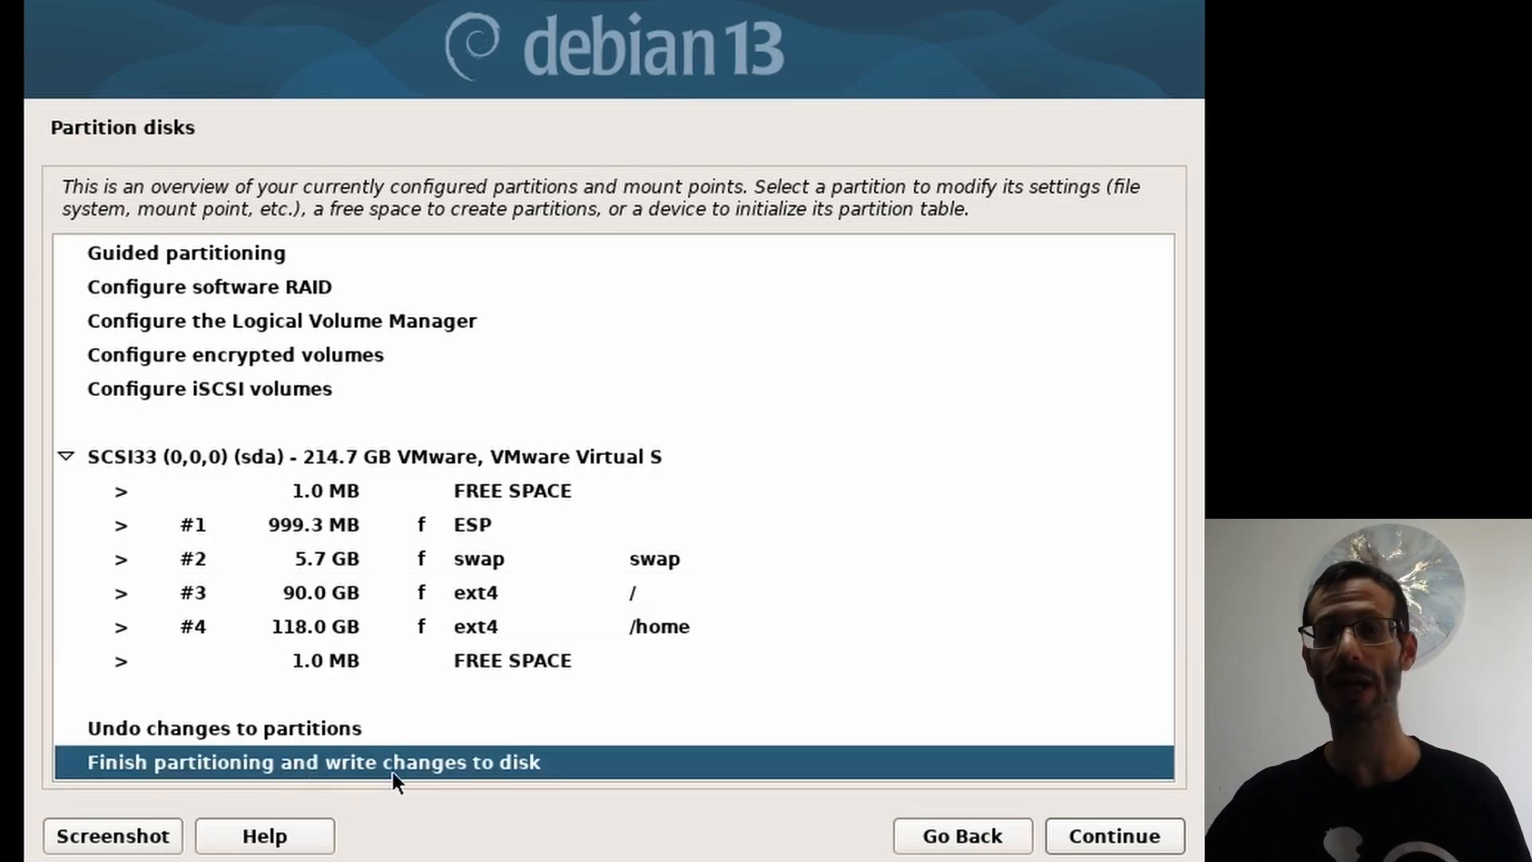
Step: Confirm 'Yes' to write the ESP, swap, root and /home partitions to disk
click(1141, 845)
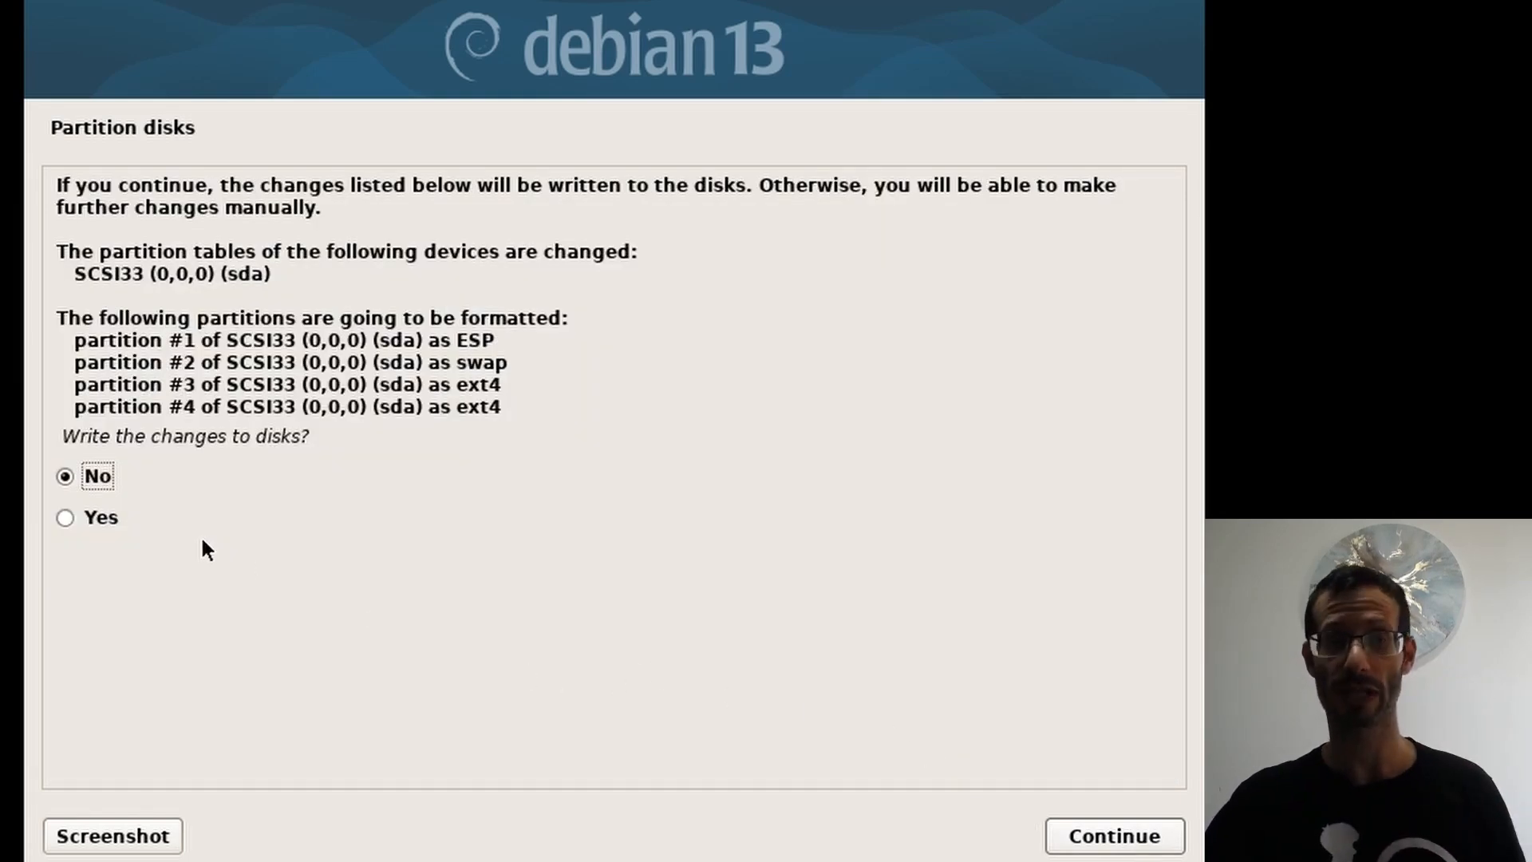
click(87, 517)
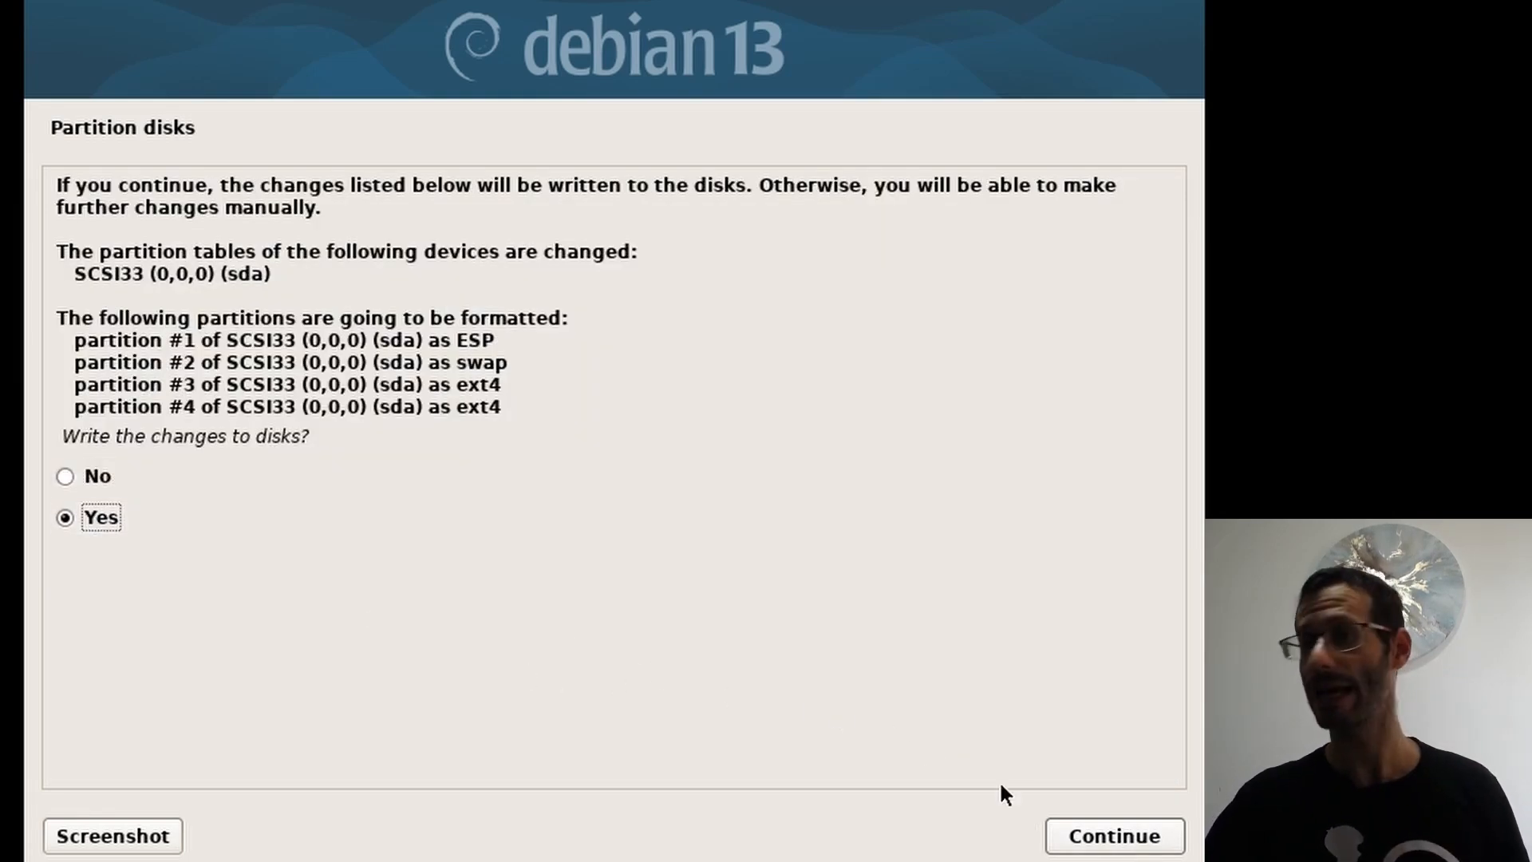
click(1107, 835)
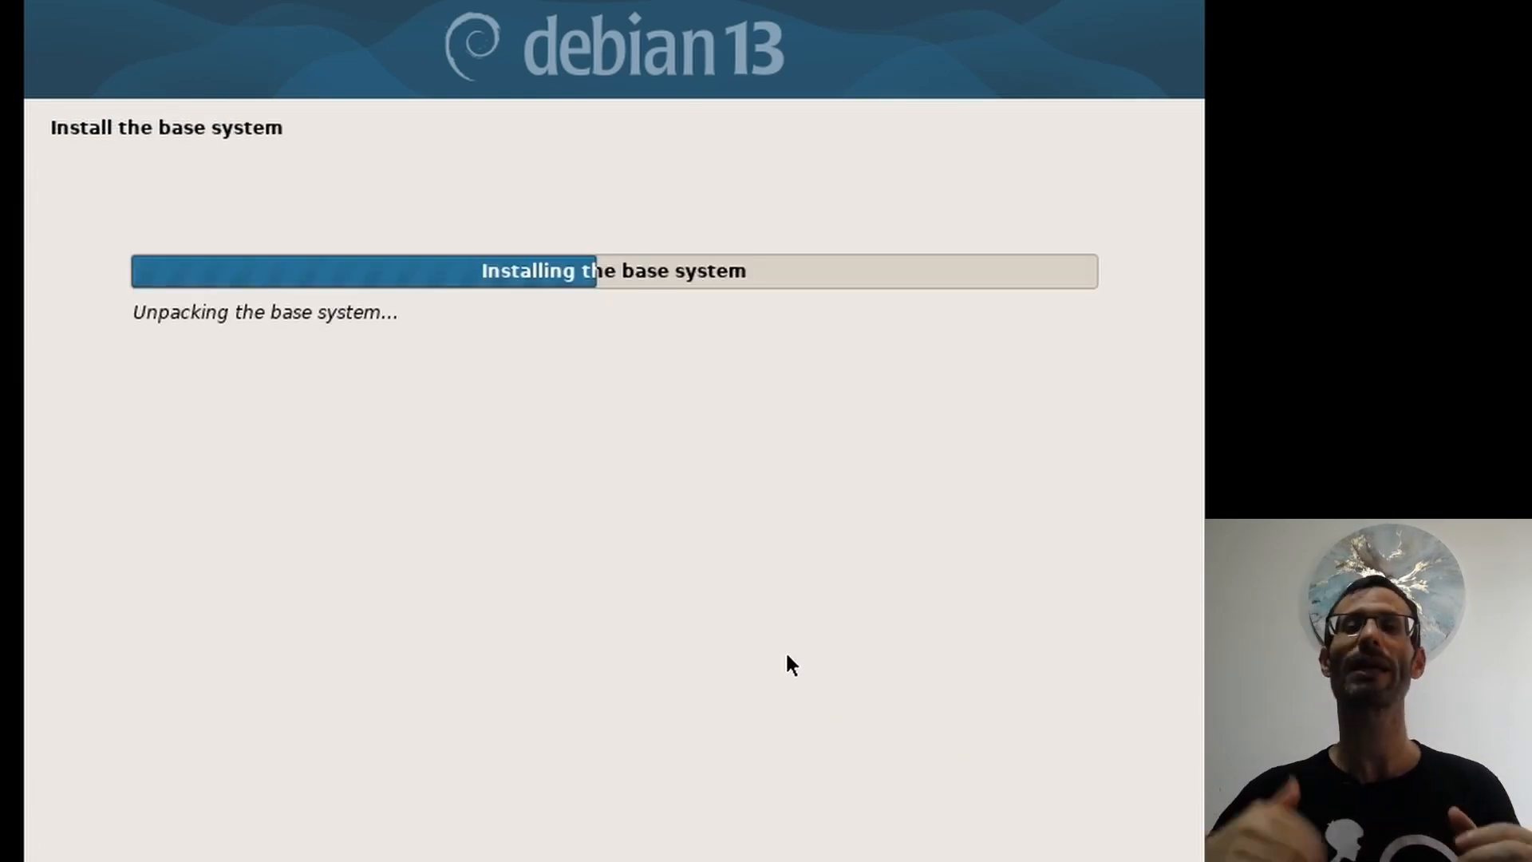